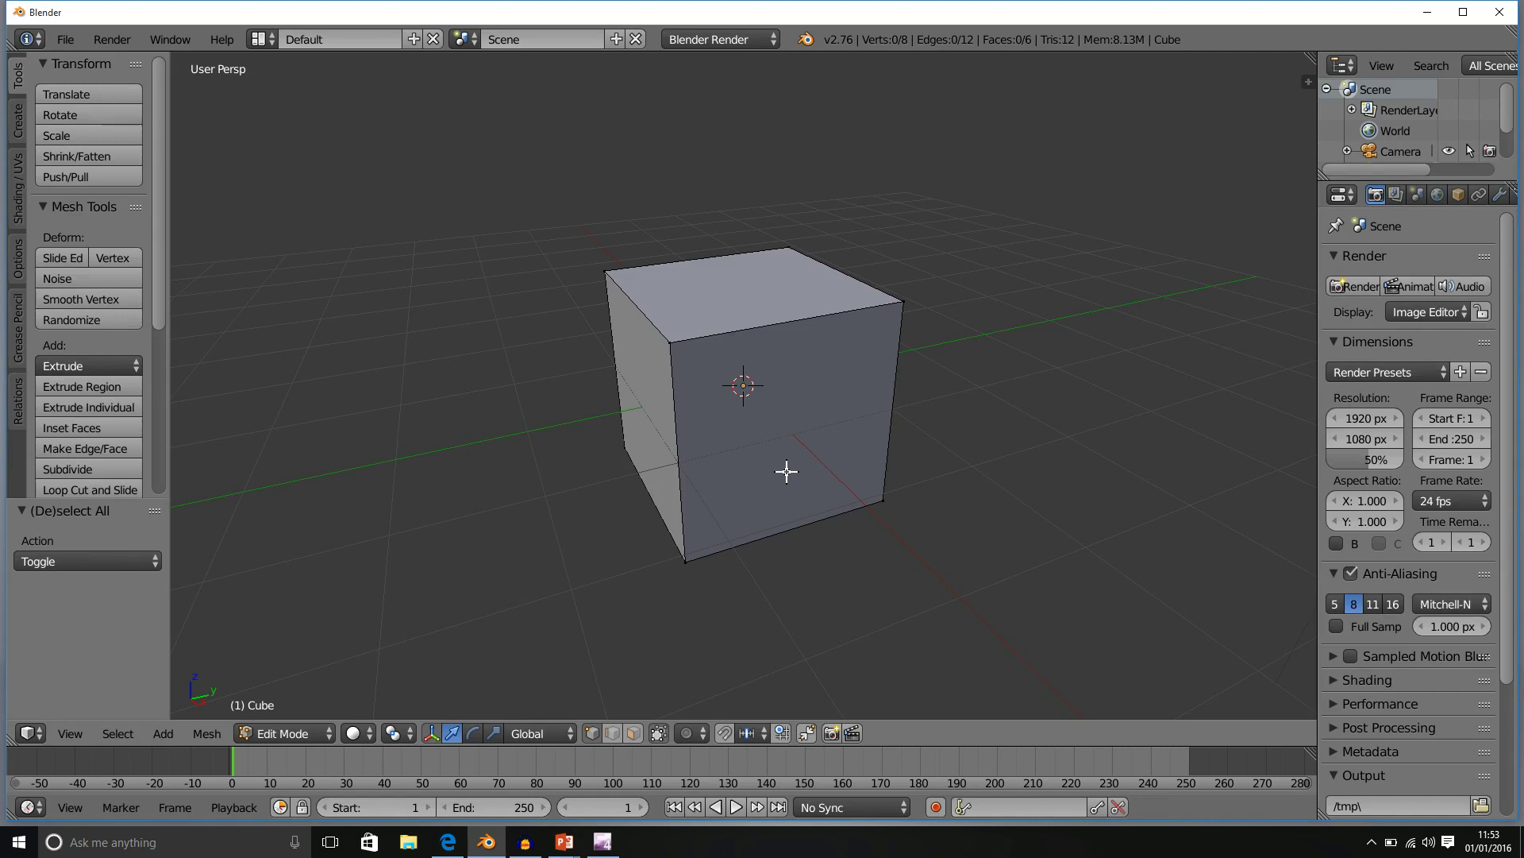
# Step: Add one loop cut around the cube, slide it to about -0.967 beside the near vertical edge, and deselect everything
pyautogui.hotkey('ctrl', 'r')
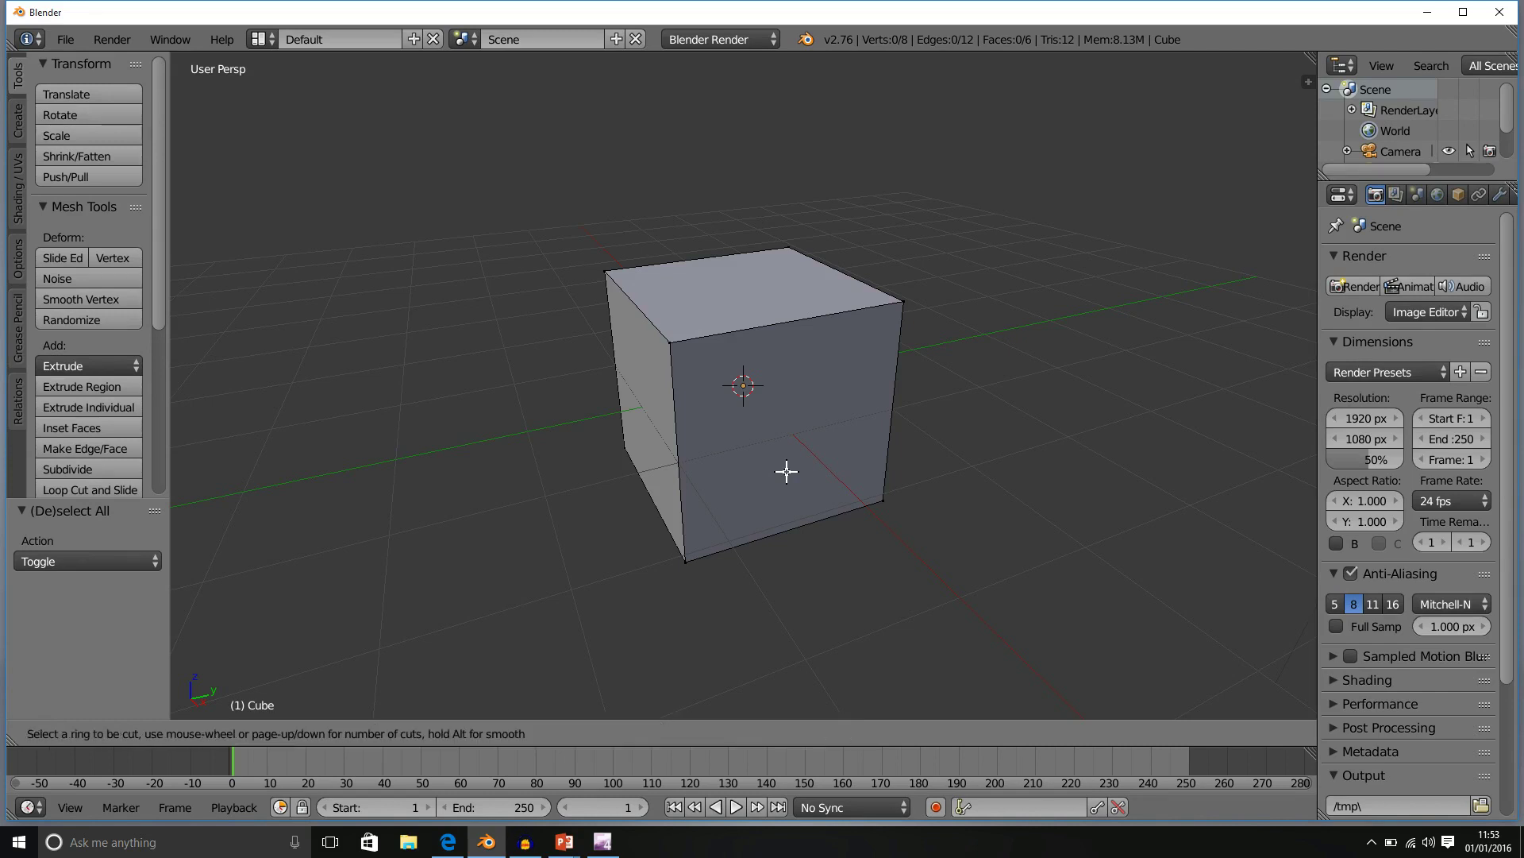
pyautogui.click(781, 338)
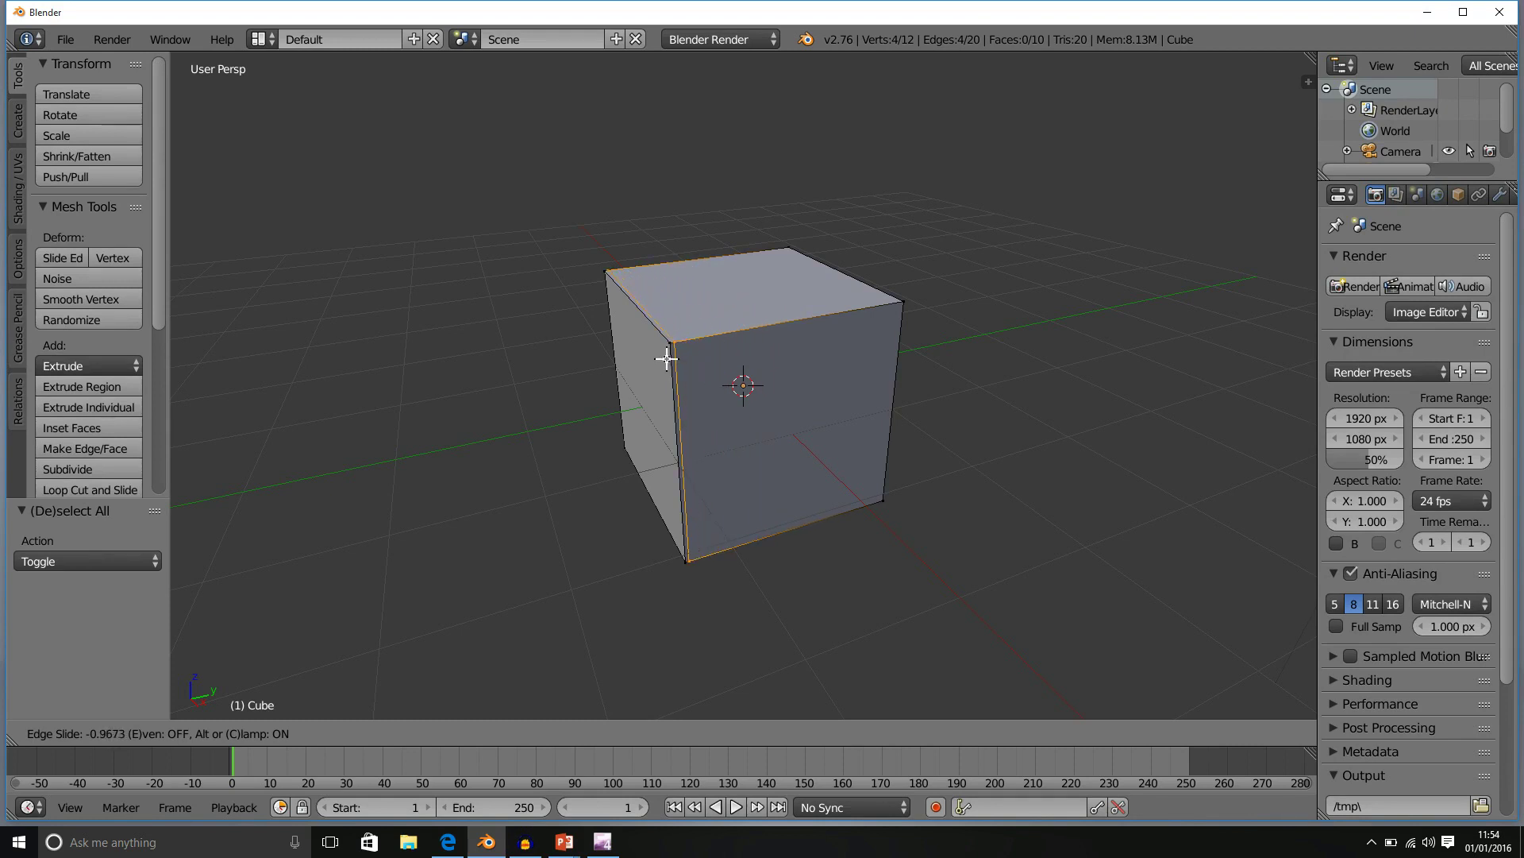
pyautogui.click(667, 359)
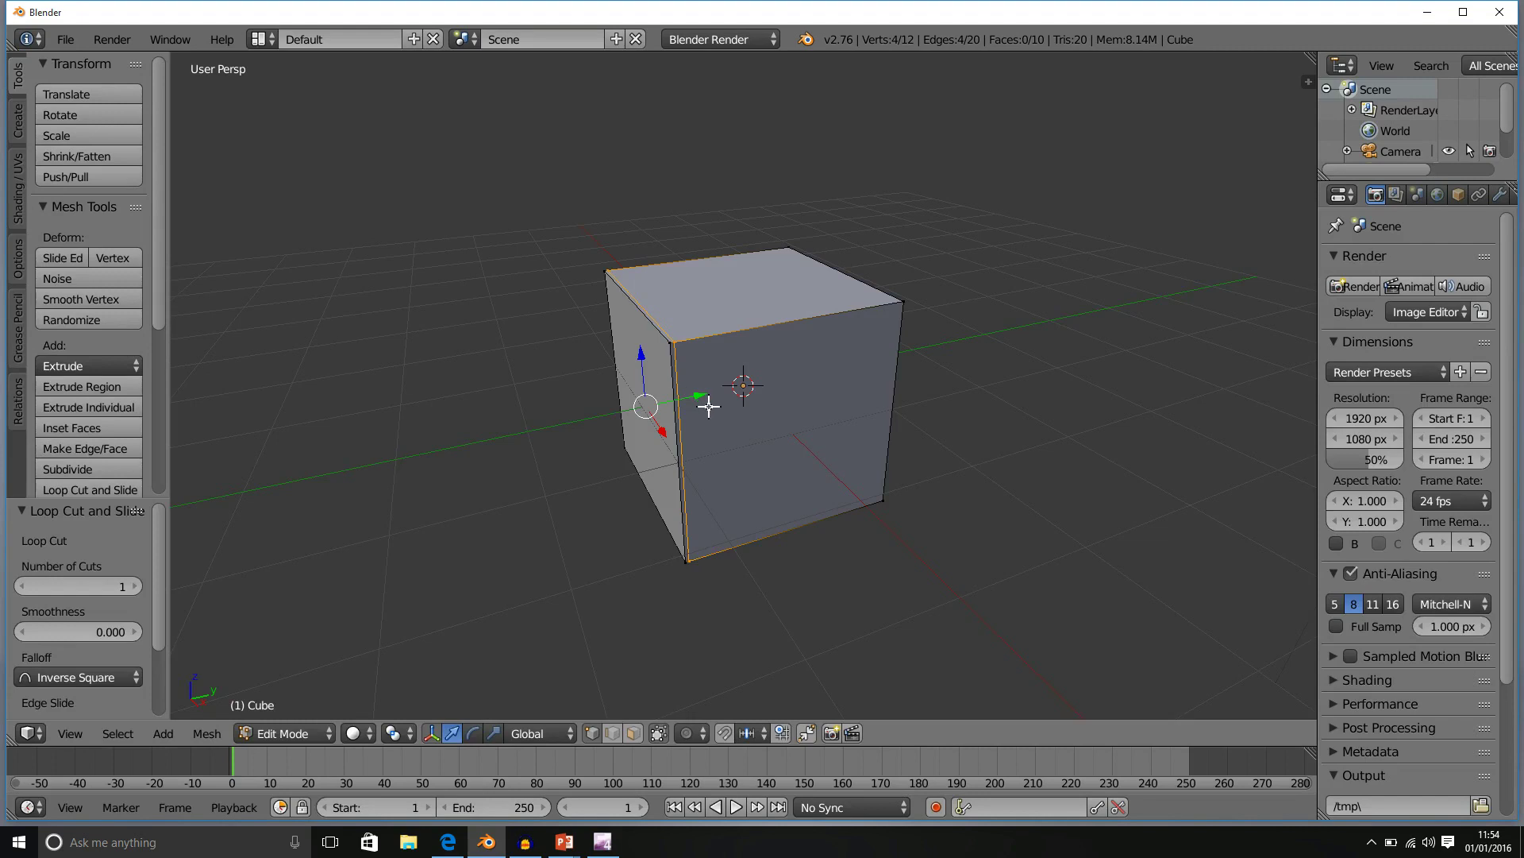
pyautogui.press('a')
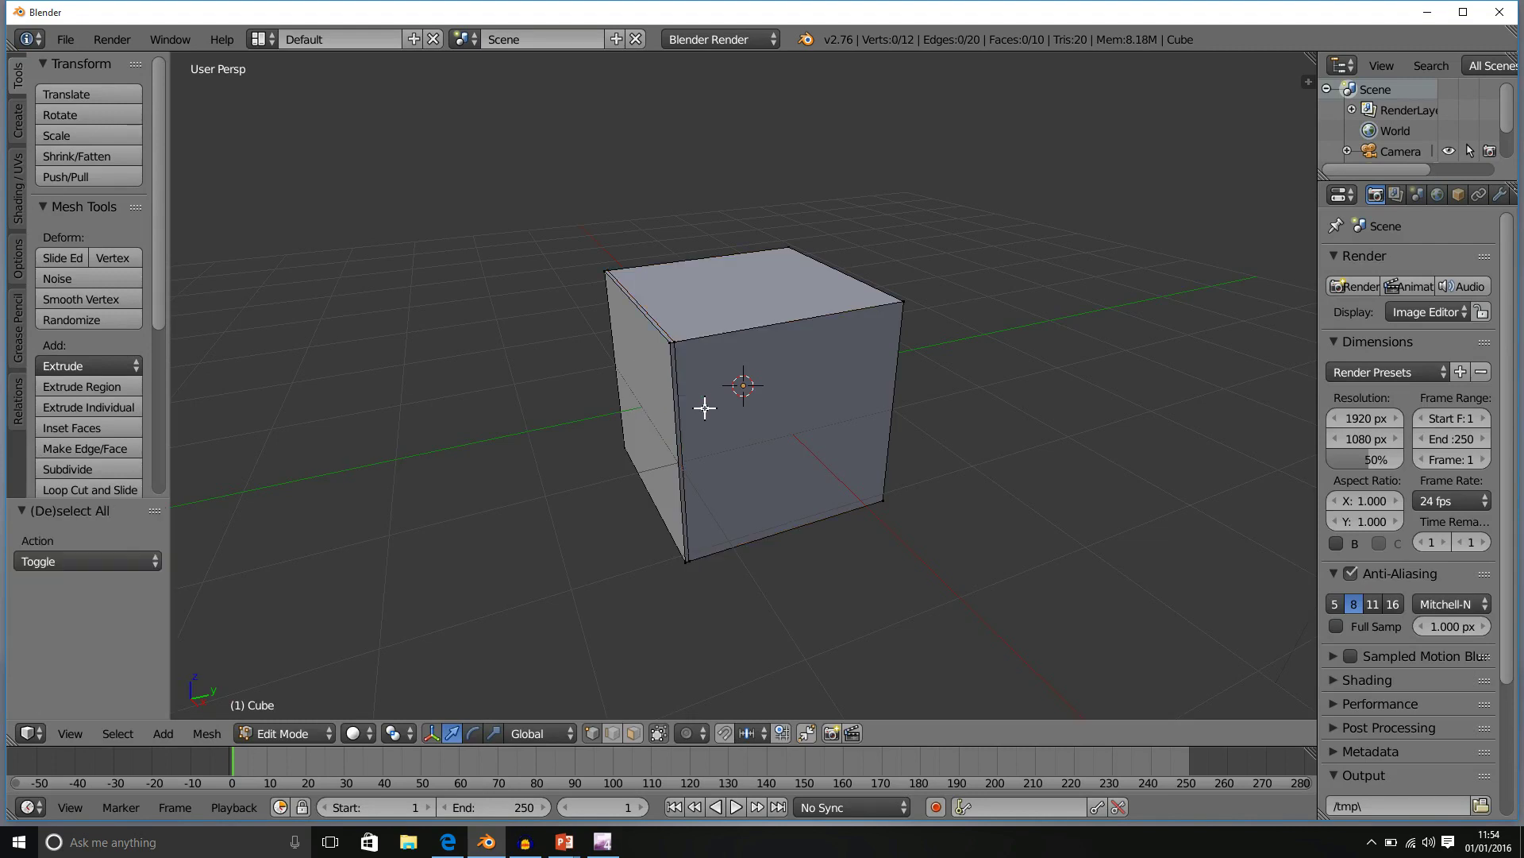
# Step: Select the two neighbouring vertices at the cube's near top corner, view the available merge options without applying one, and clear the selection
pyautogui.scroll(4, 704, 405)
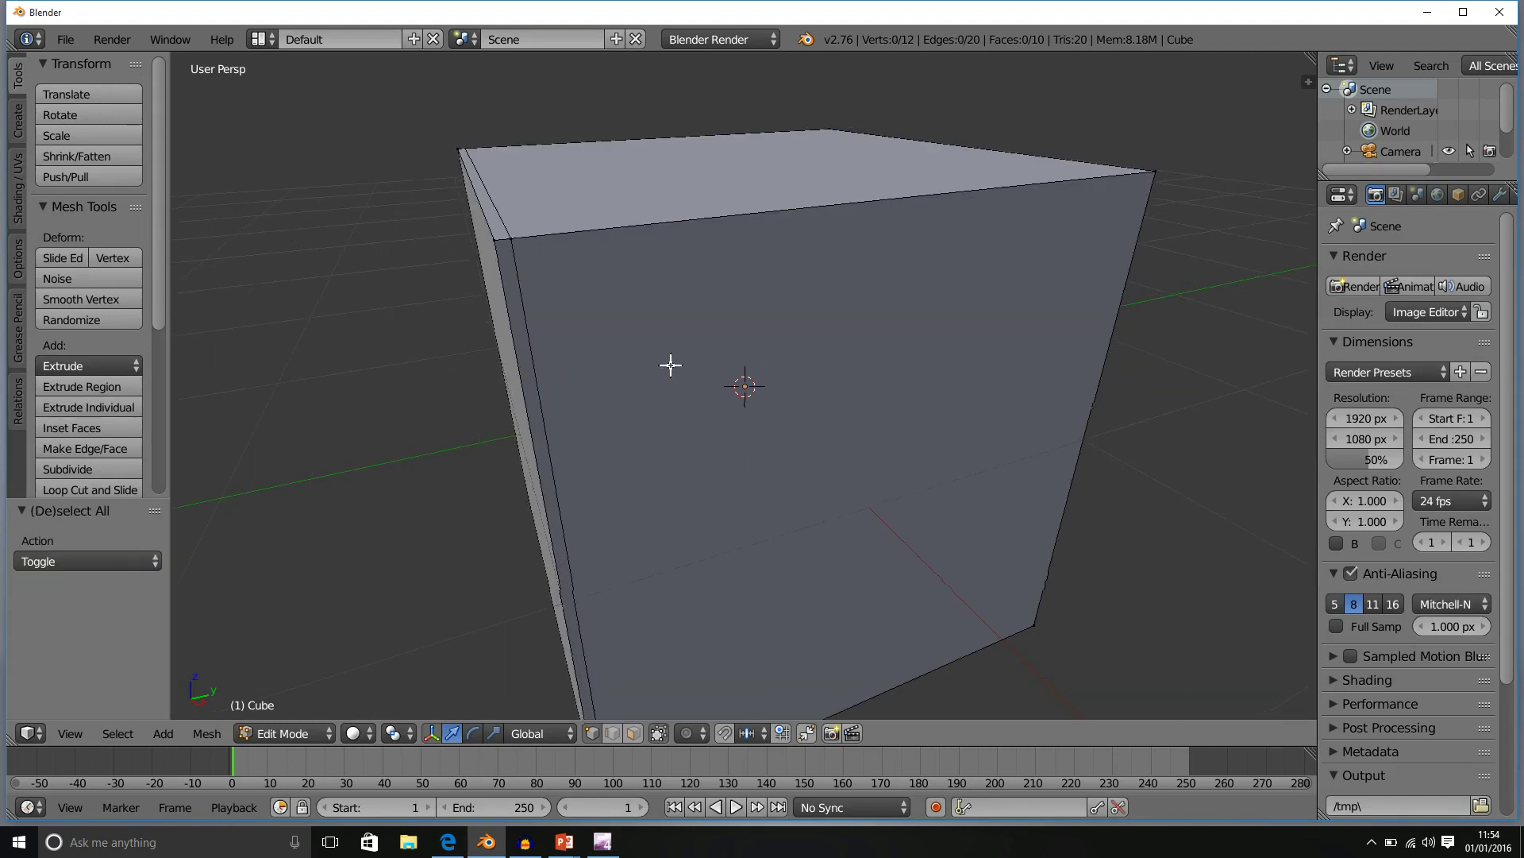
pyautogui.moveTo(670, 365); pyautogui.dragTo(770, 349, button='middle')
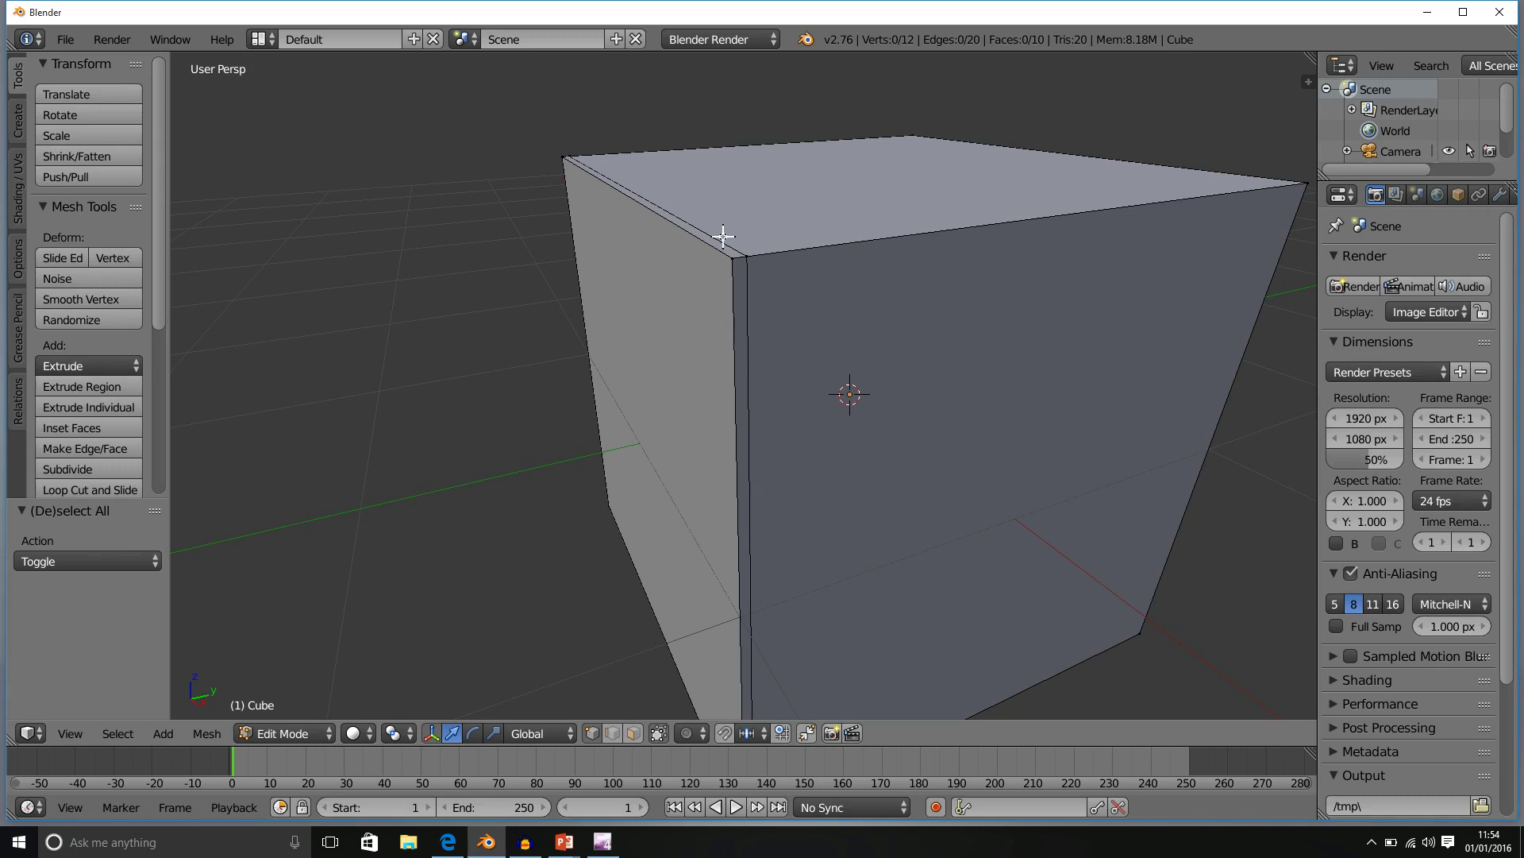
pyautogui.scroll(-4, 742, 322)
pyautogui.scroll(3, 742, 322)
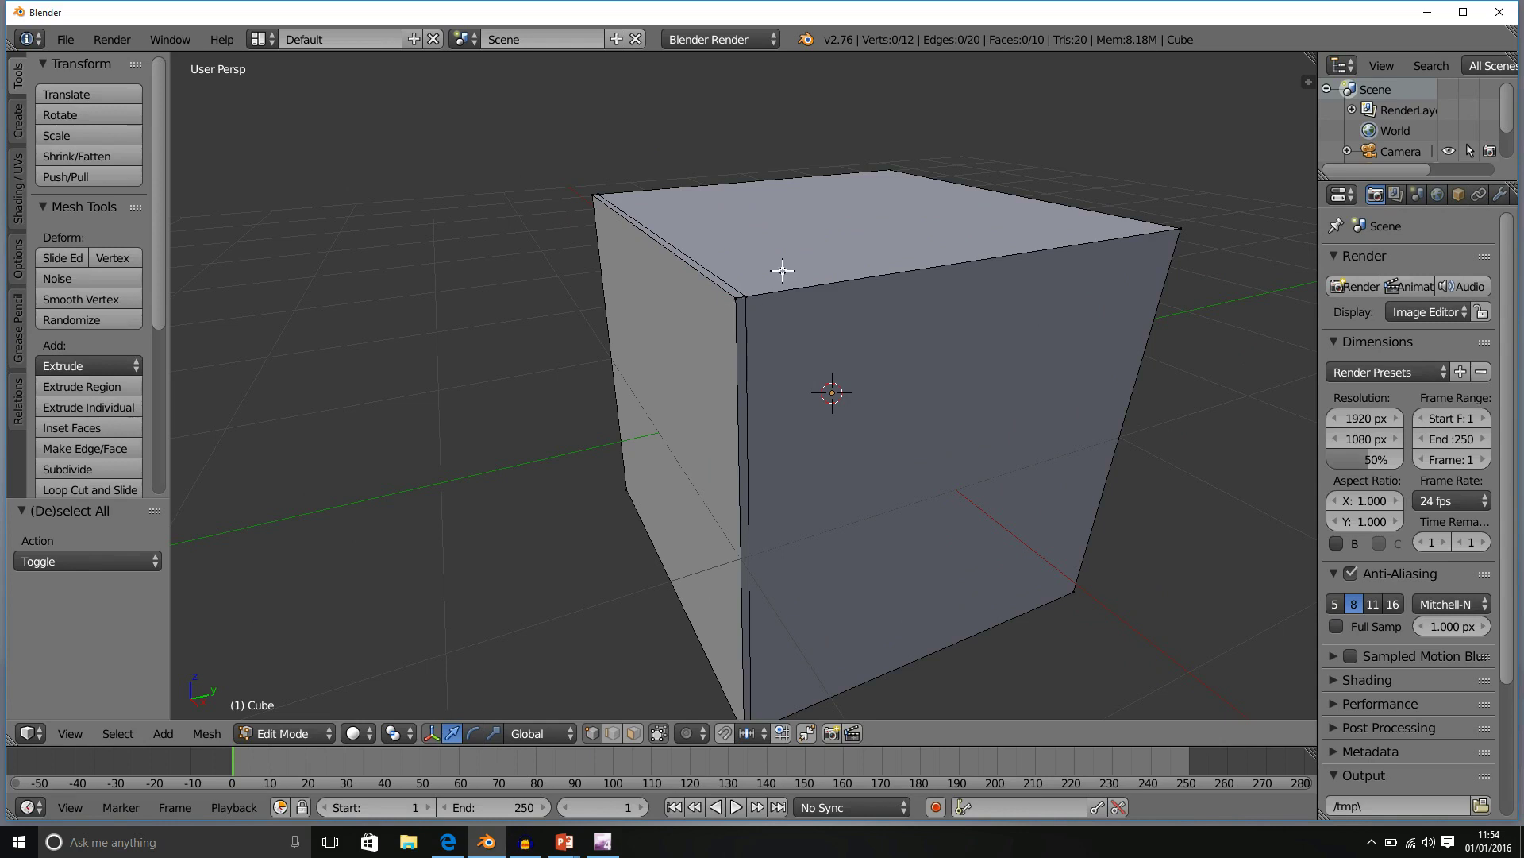
pyautogui.rightClick(735, 298)
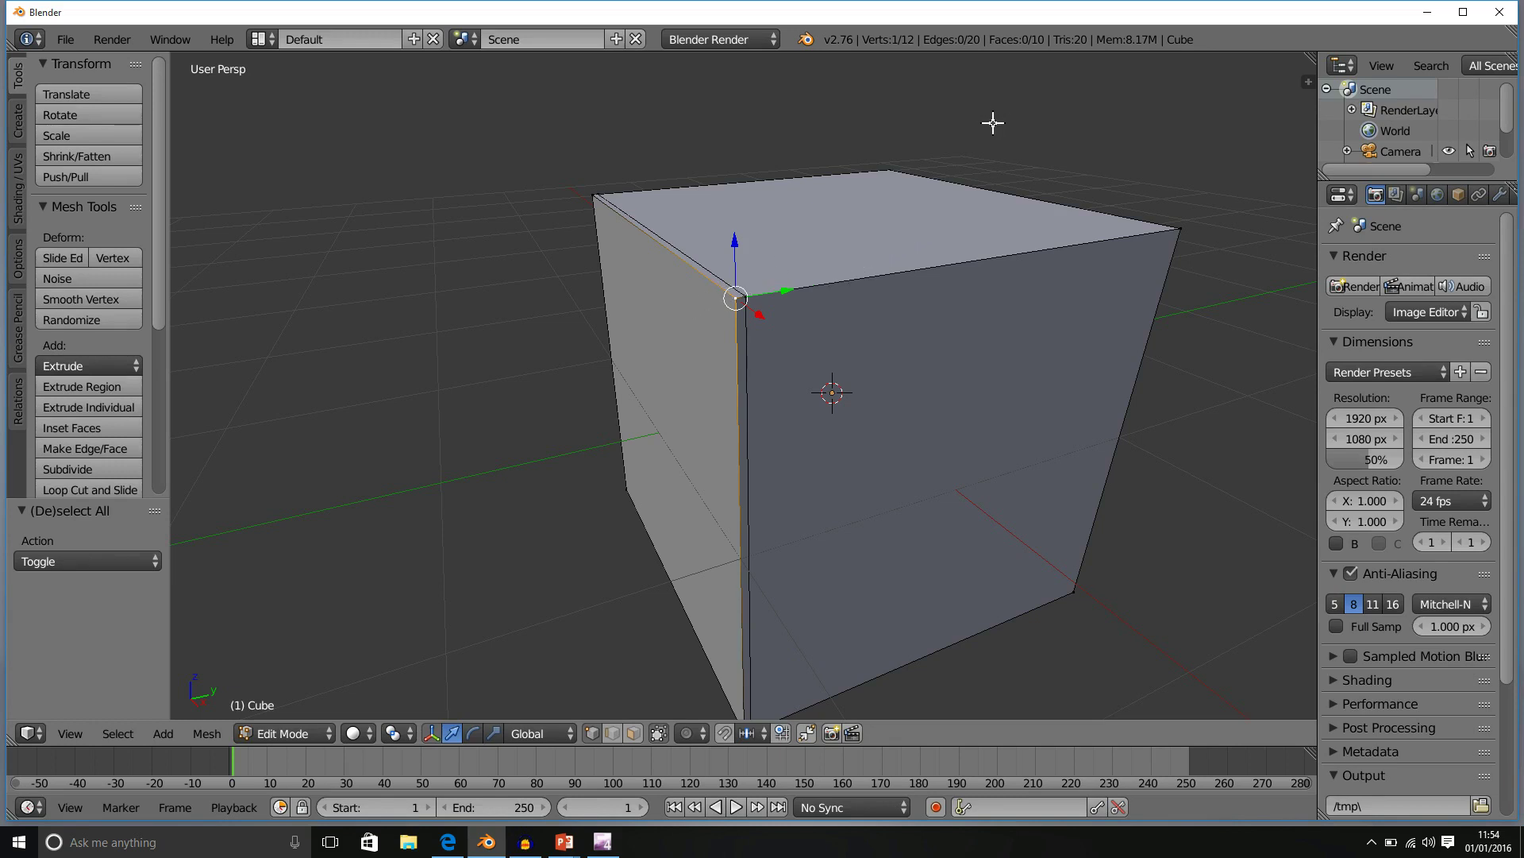
pyautogui.keyDown('shift'); pyautogui.click(744, 298); pyautogui.keyUp('shift')
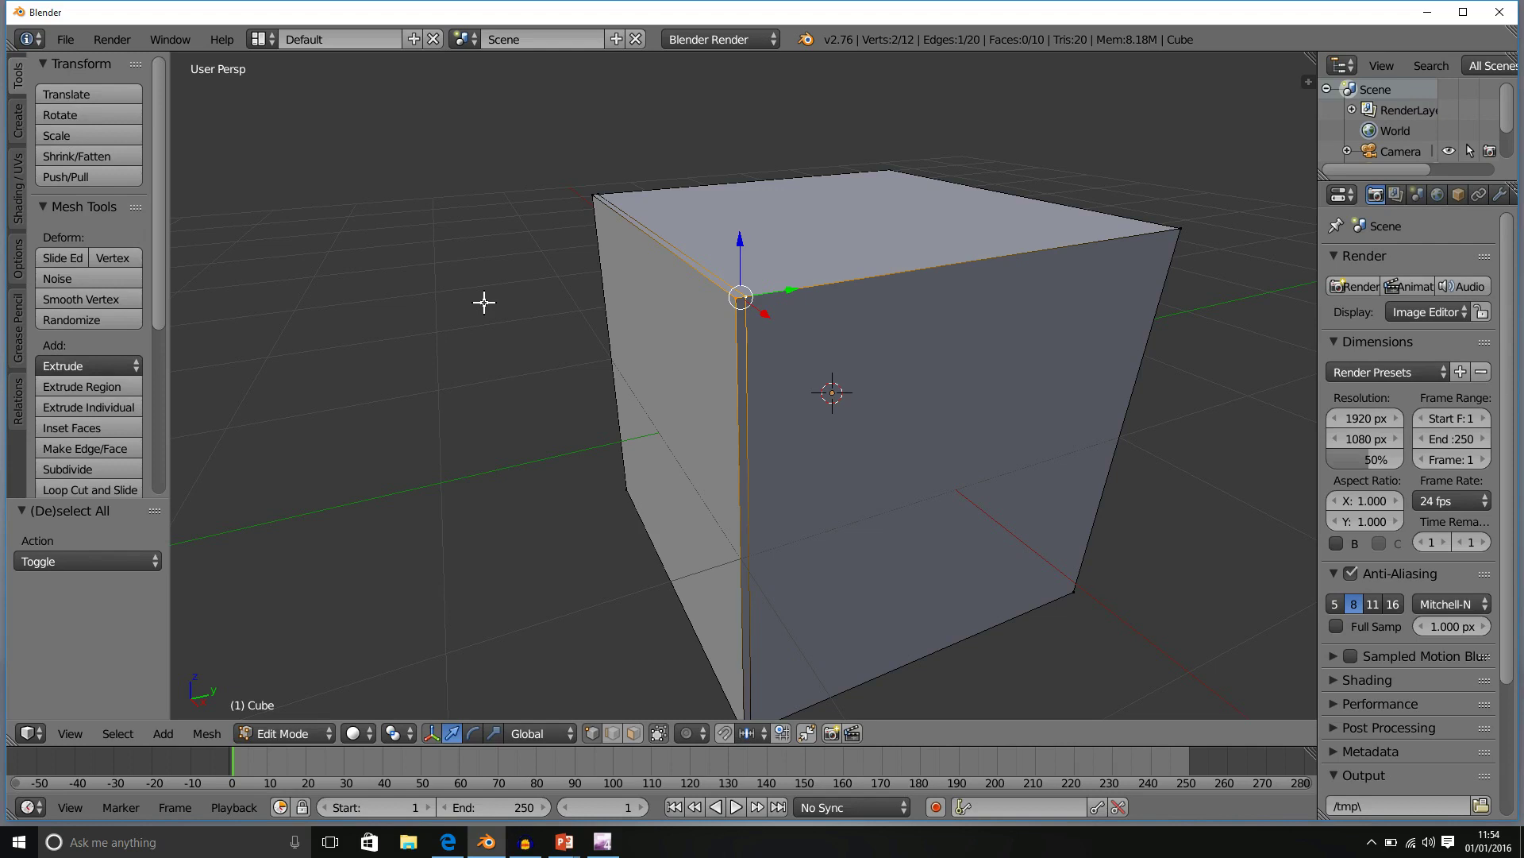
pyautogui.hotkey('alt', 'm')
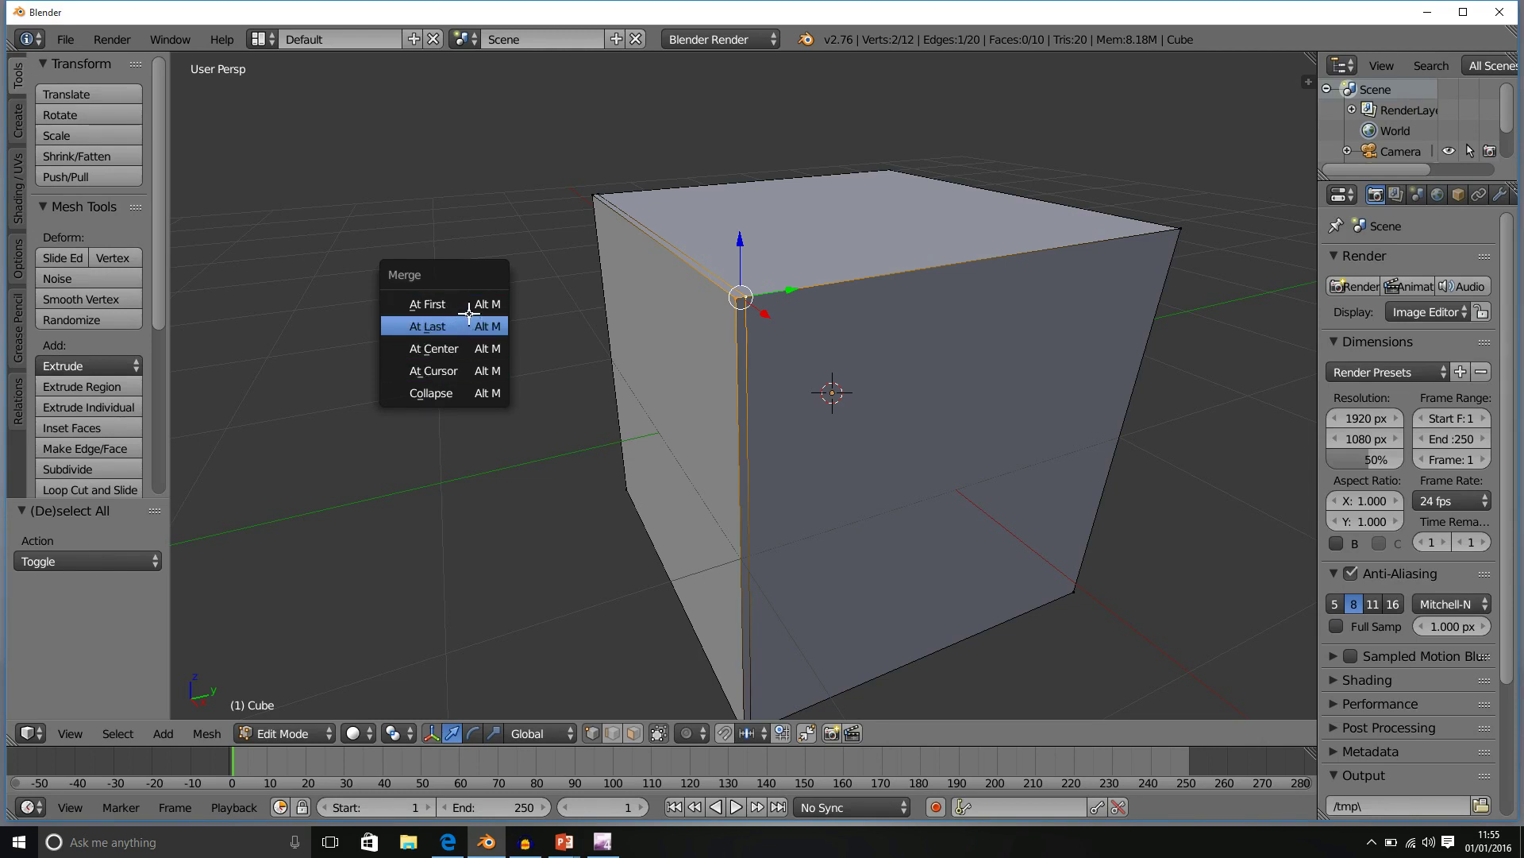
pyautogui.press('Escape')
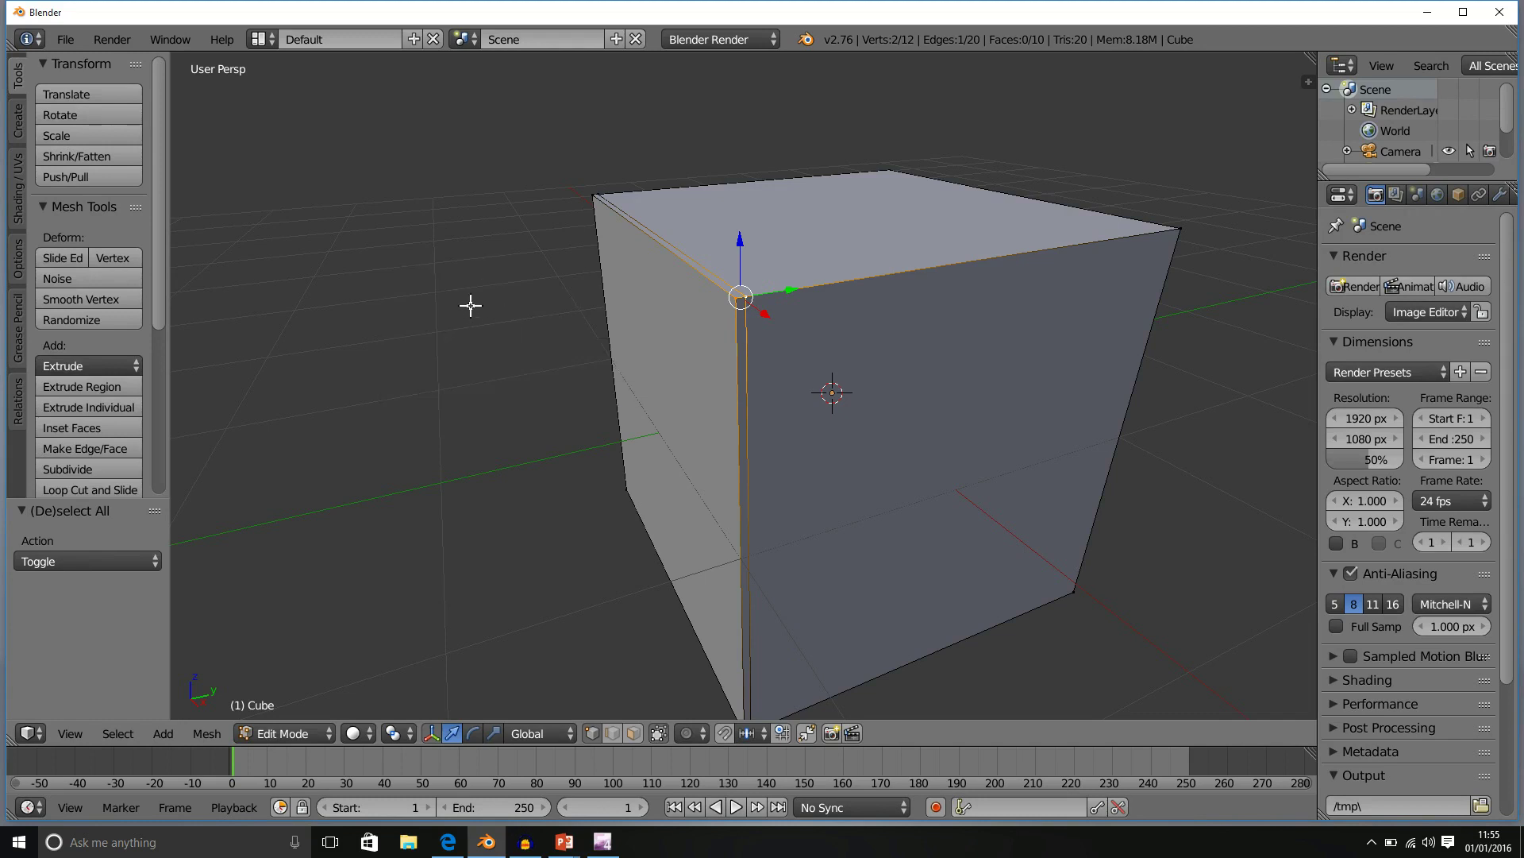
pyautogui.hotkey('alt', 'm')
pyautogui.press('a')
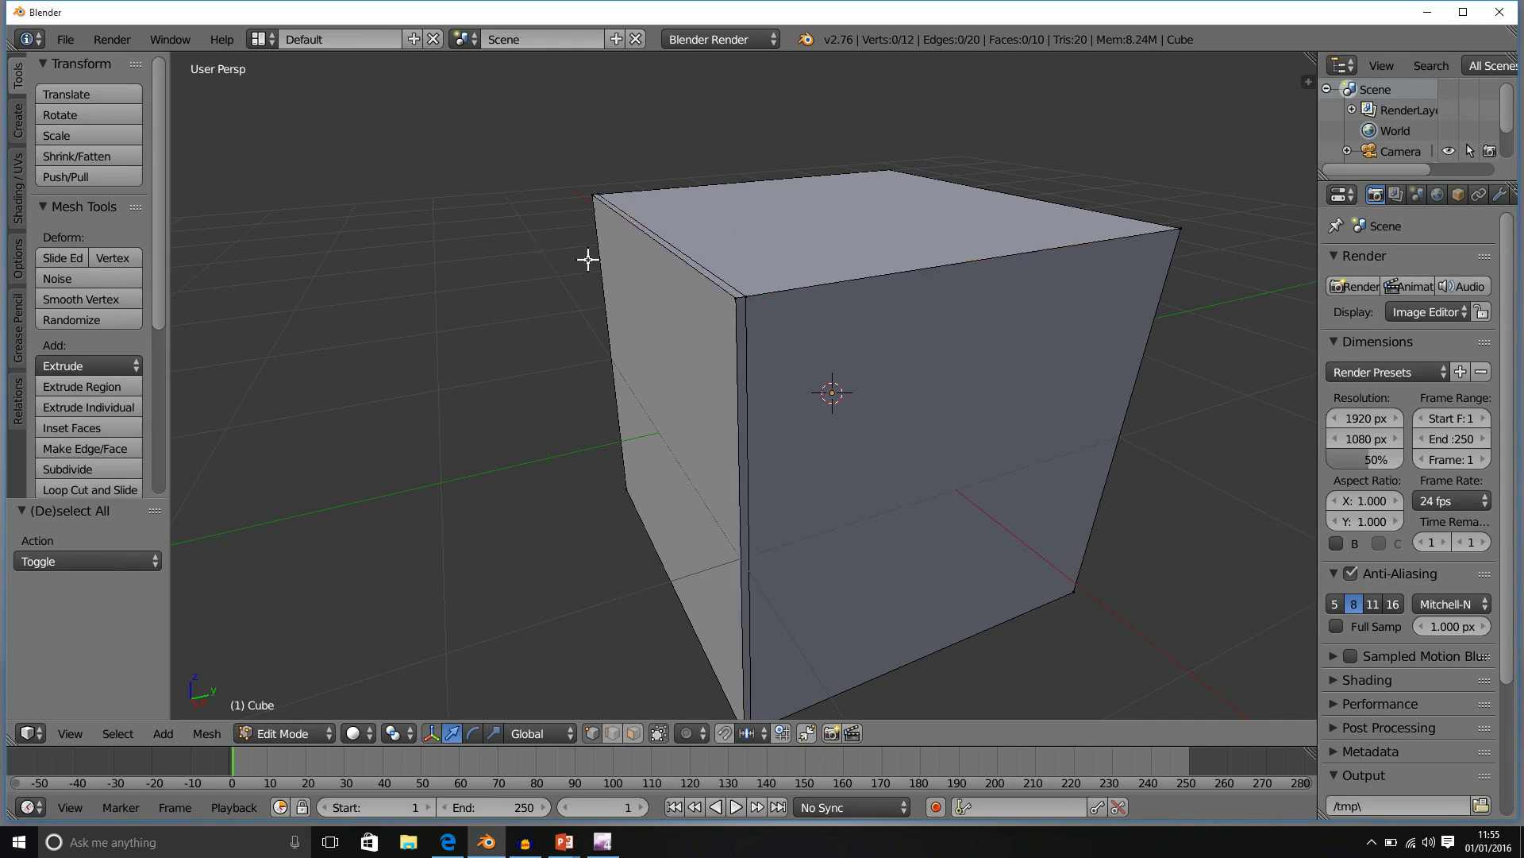
# Step: Try merging the near top corner vertex, selected first, with the adjacent loop-cut vertex using At First, undoing each merge
pyautogui.rightClick(734, 297)
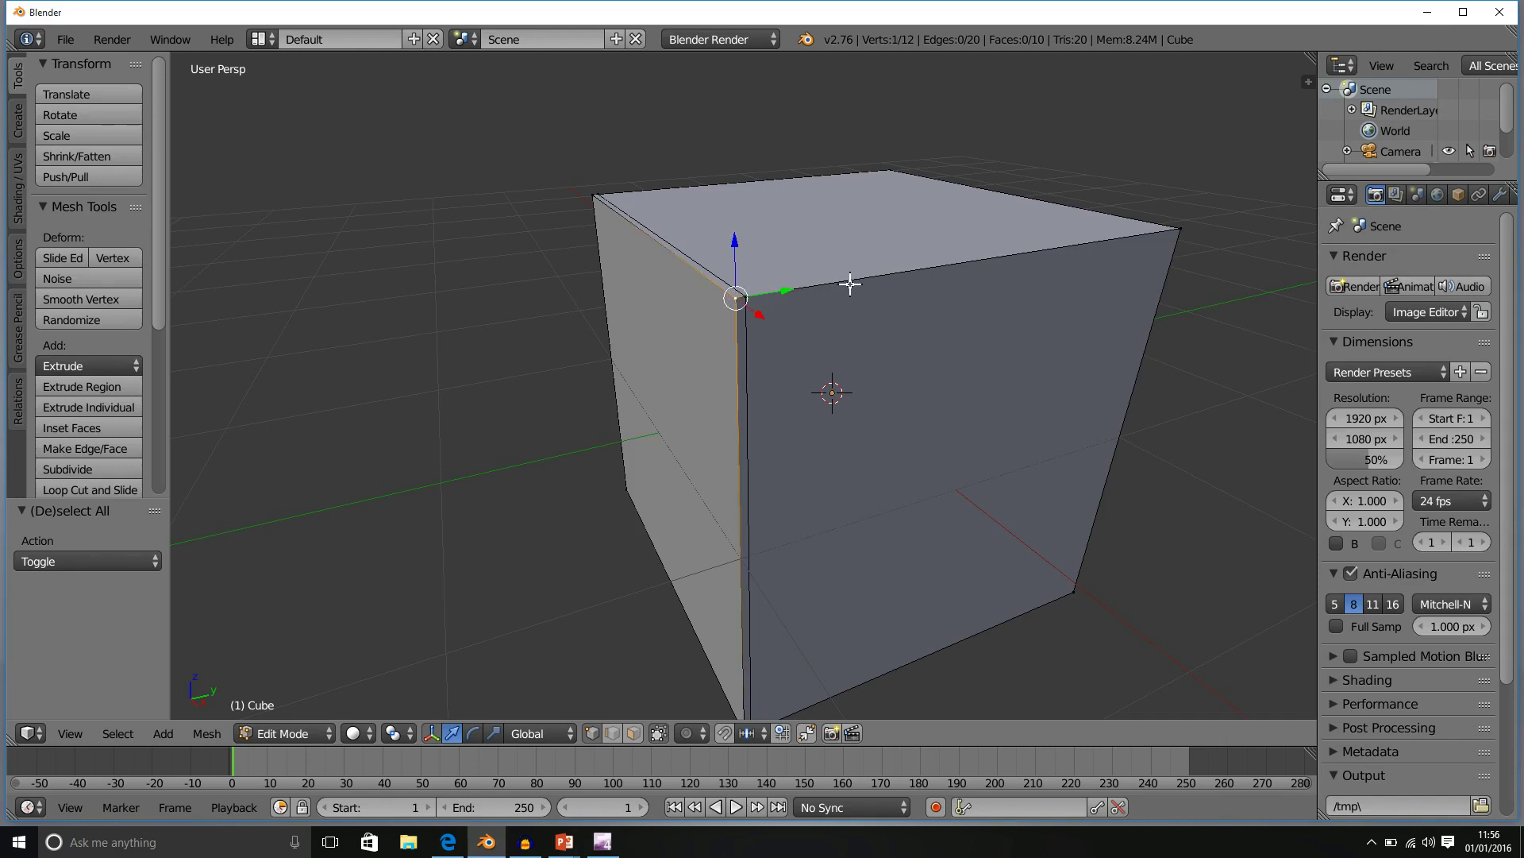
pyautogui.keyDown('shift'); pyautogui.rightClick(747, 297); pyautogui.keyUp('shift')
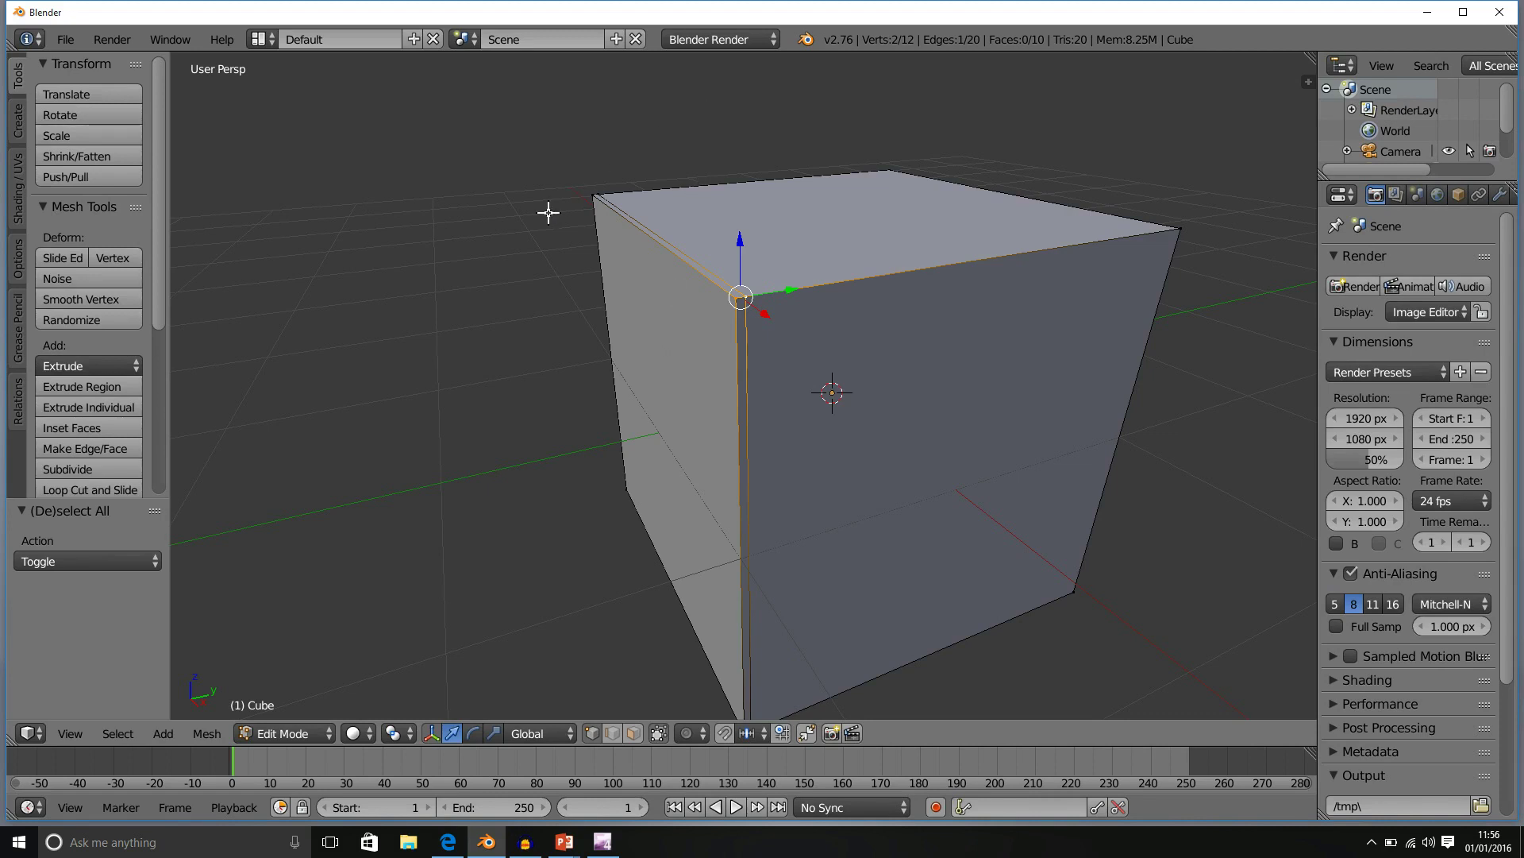
pyautogui.hotkey('alt', 'm')
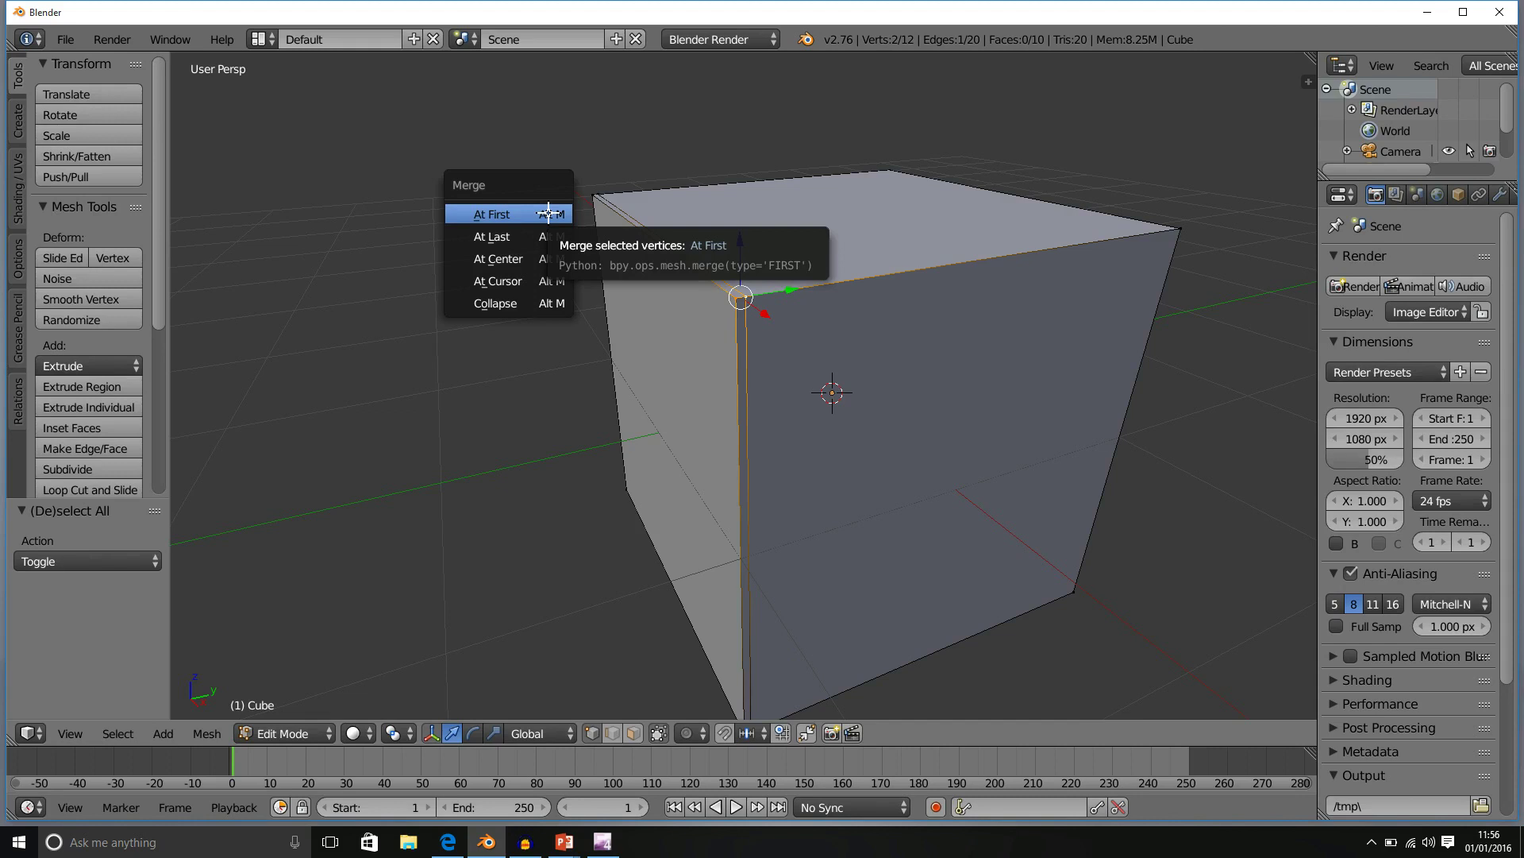
pyautogui.click(549, 213)
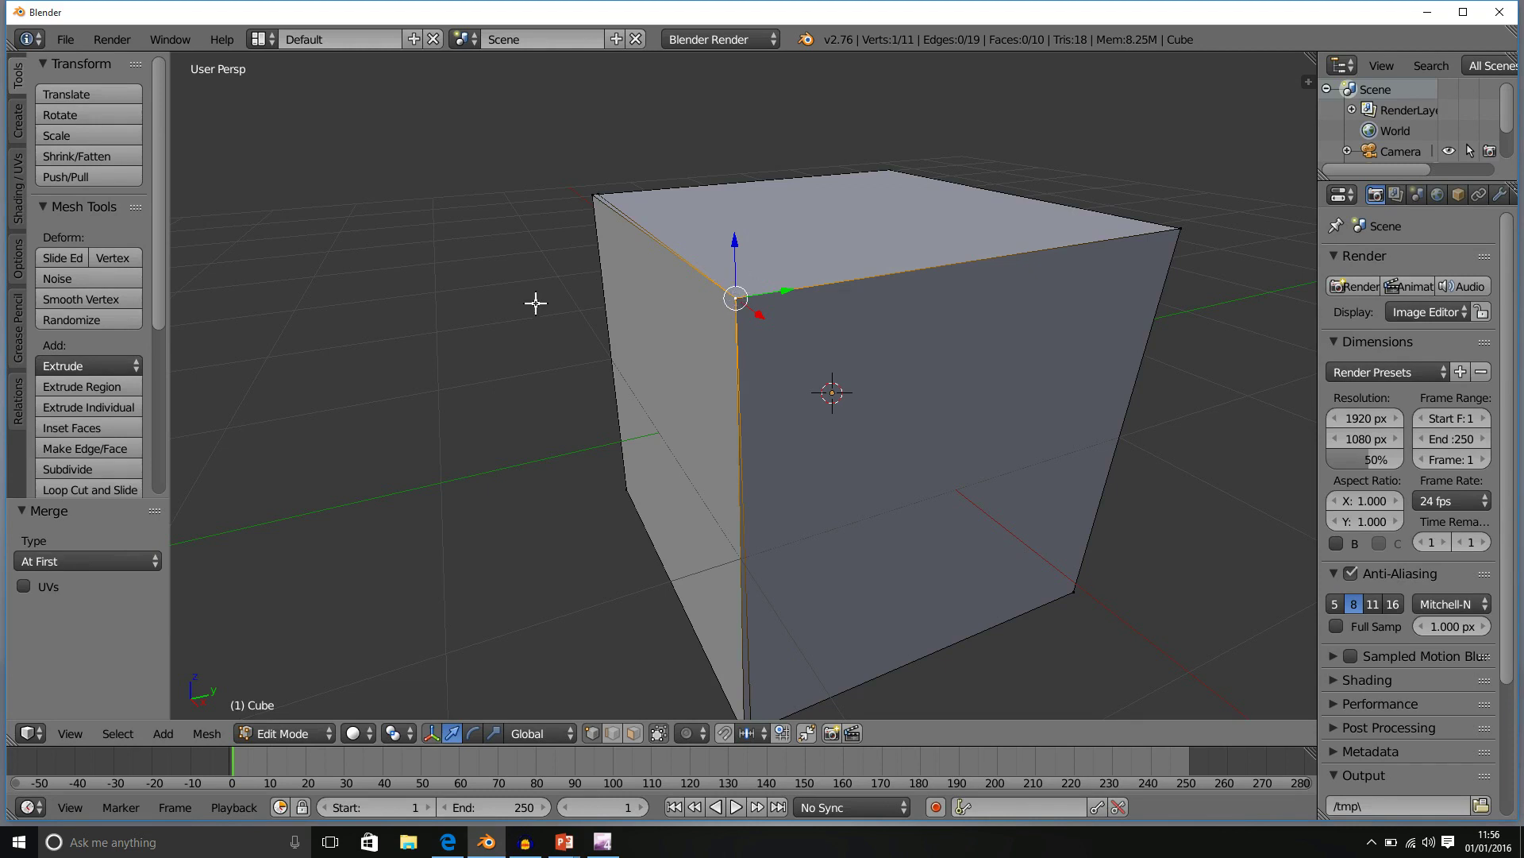
pyautogui.press('e')
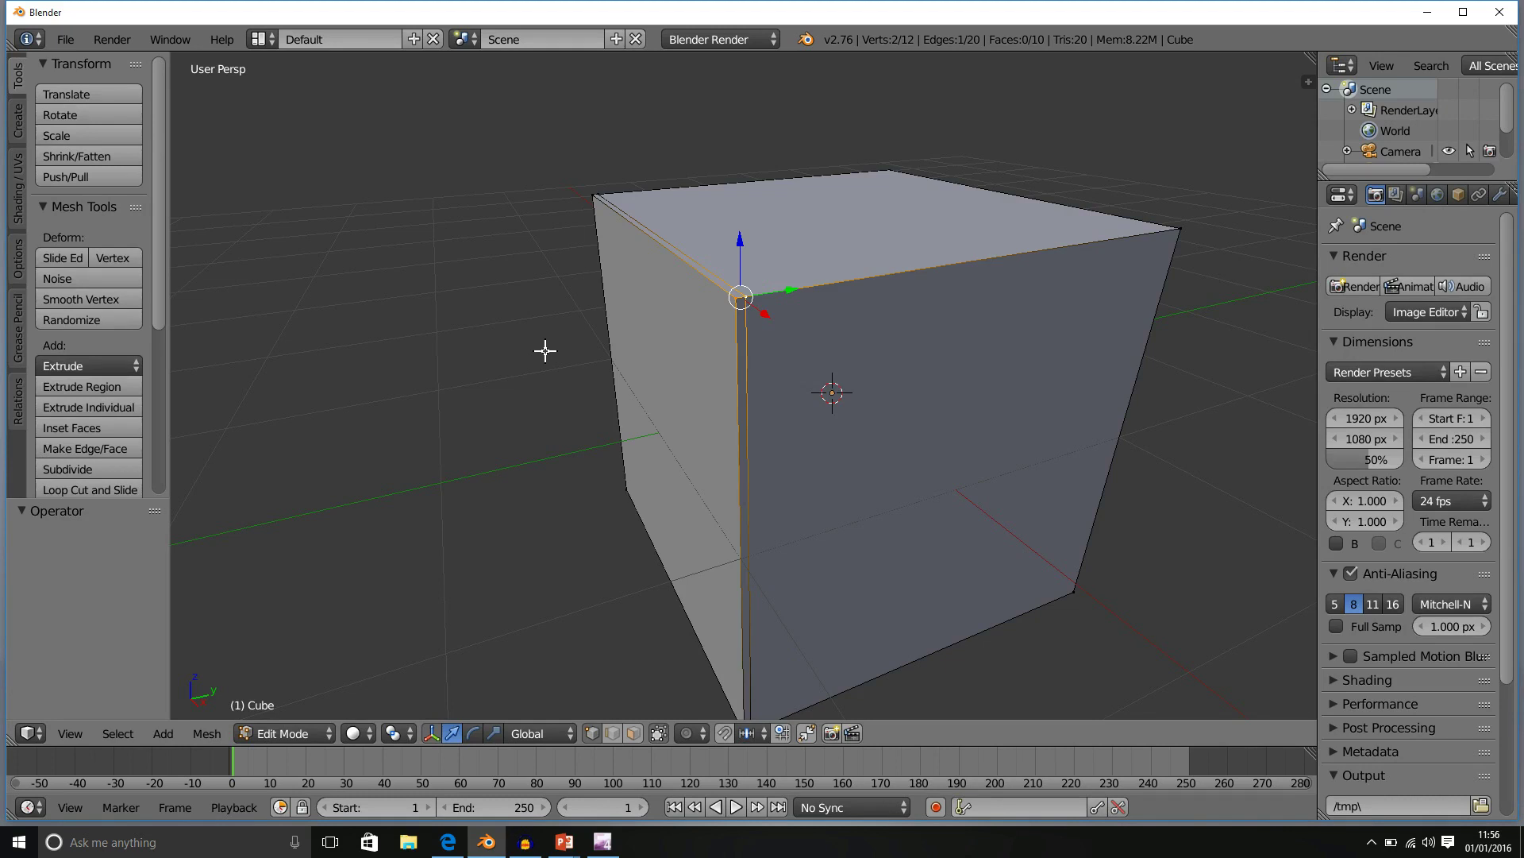
pyautogui.hotkey('alt', 'm')
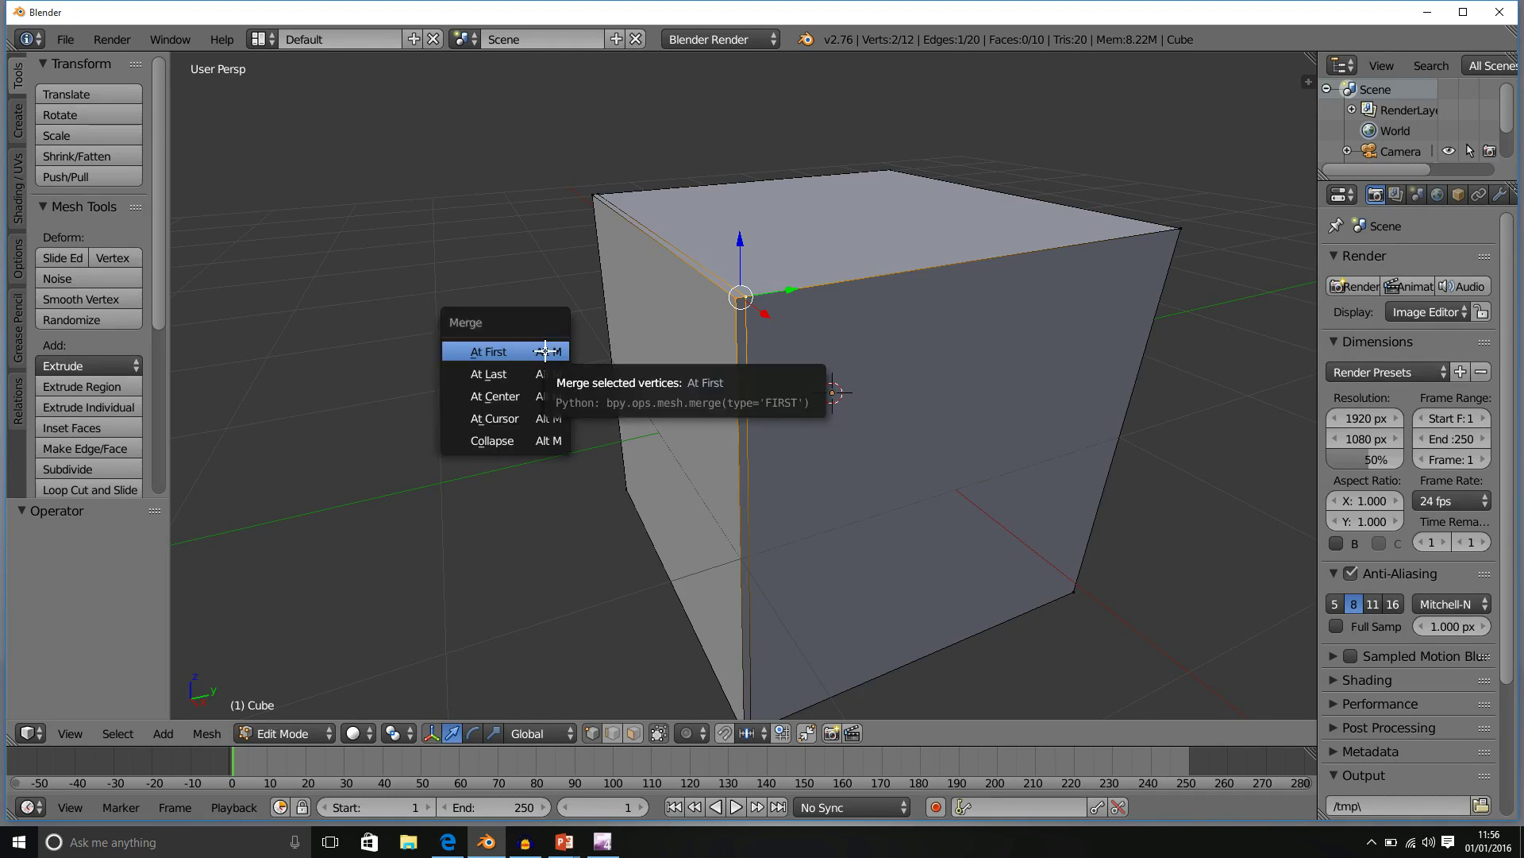
pyautogui.click(546, 351)
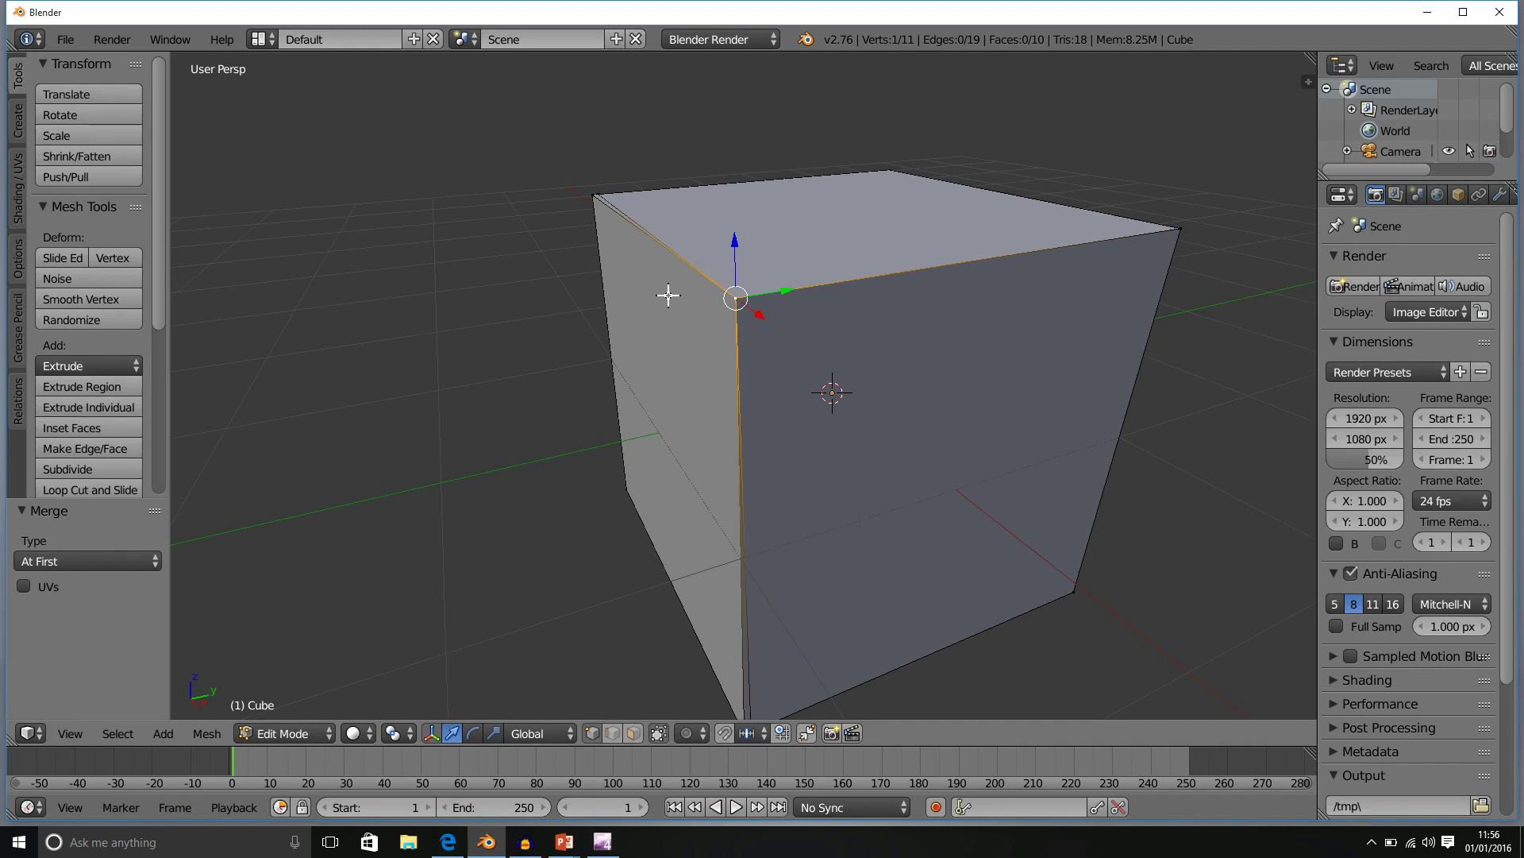
pyautogui.press('e')
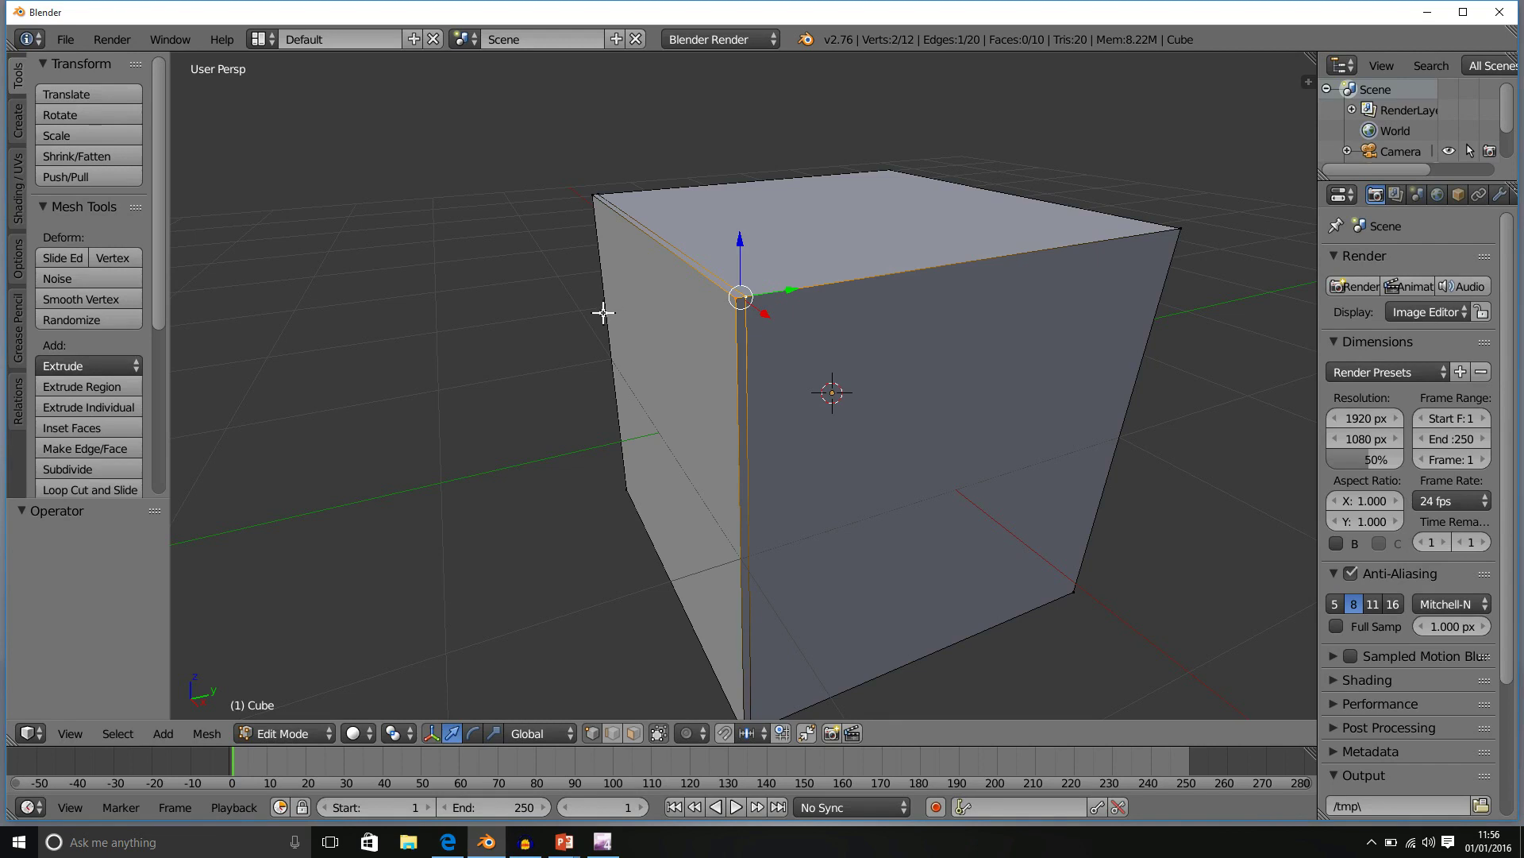
# Step: Merge the two selected top corner vertices using At Last and undo the merge
pyautogui.hotkey('alt', 'm')
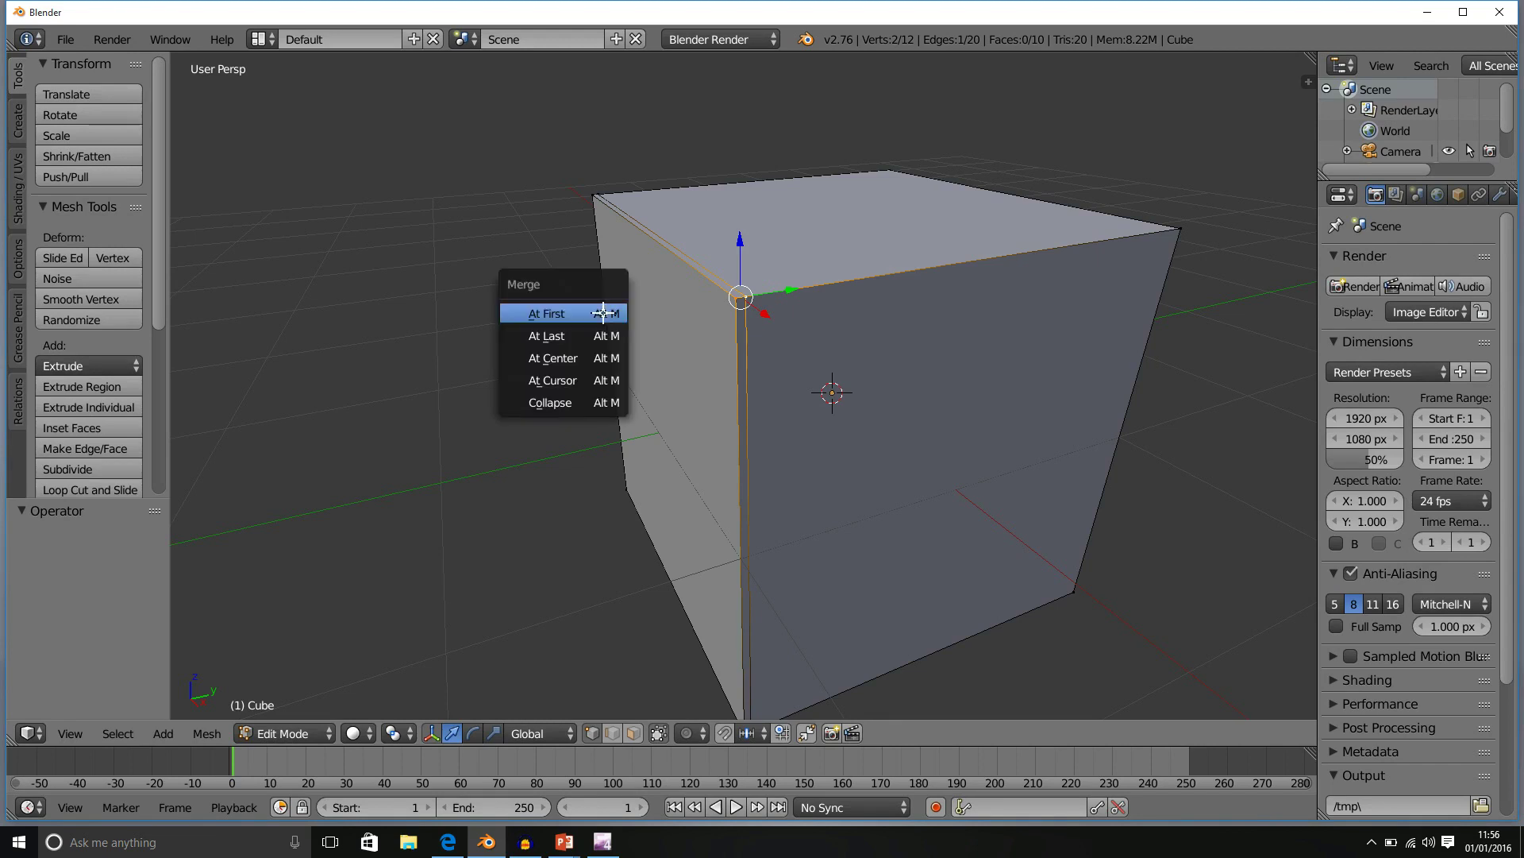
pyautogui.click(606, 336)
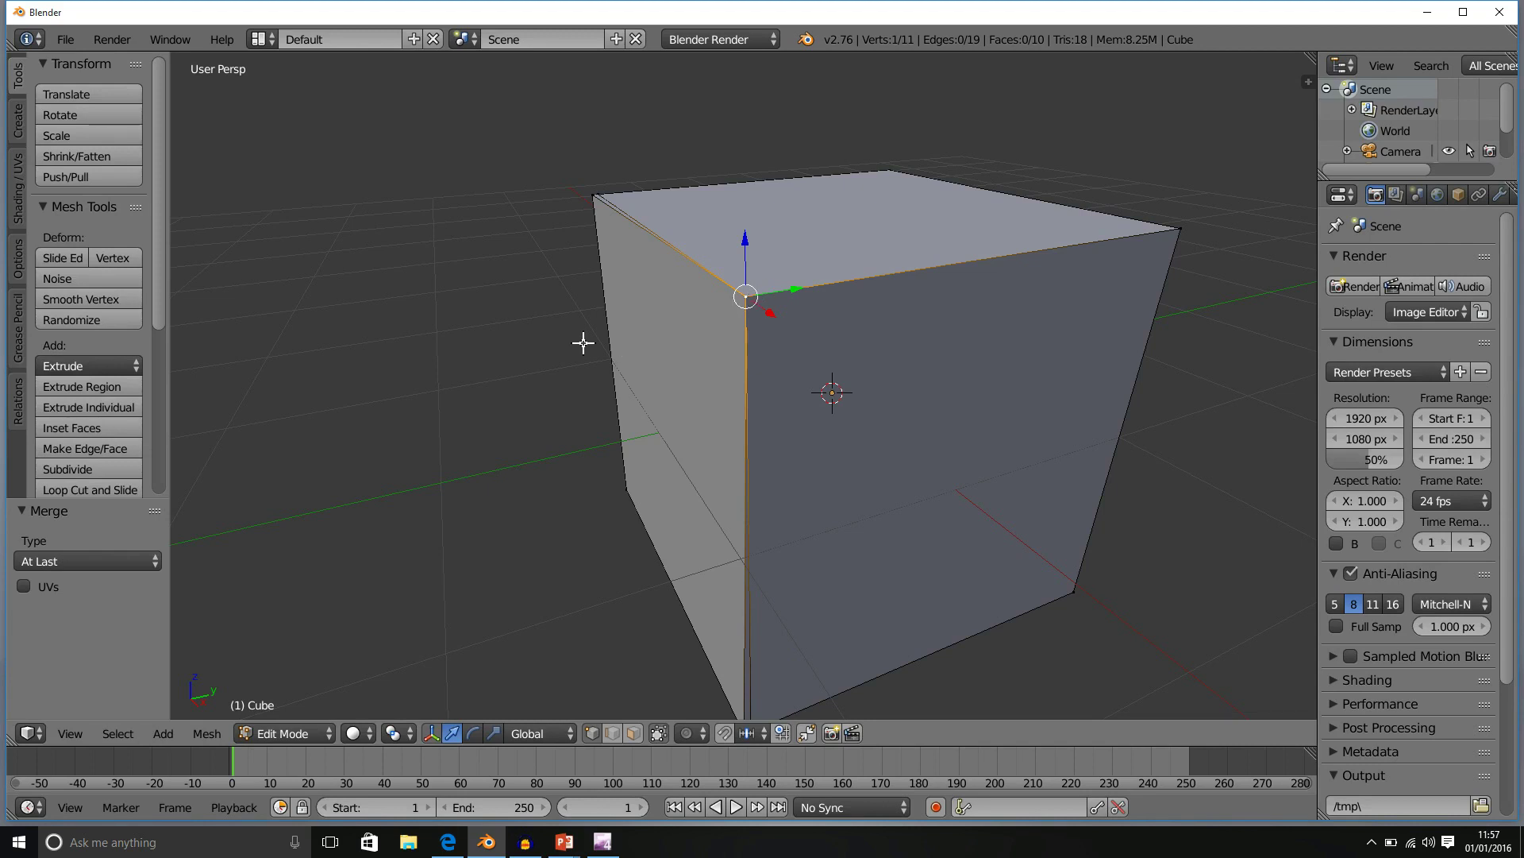
pyautogui.press('e')
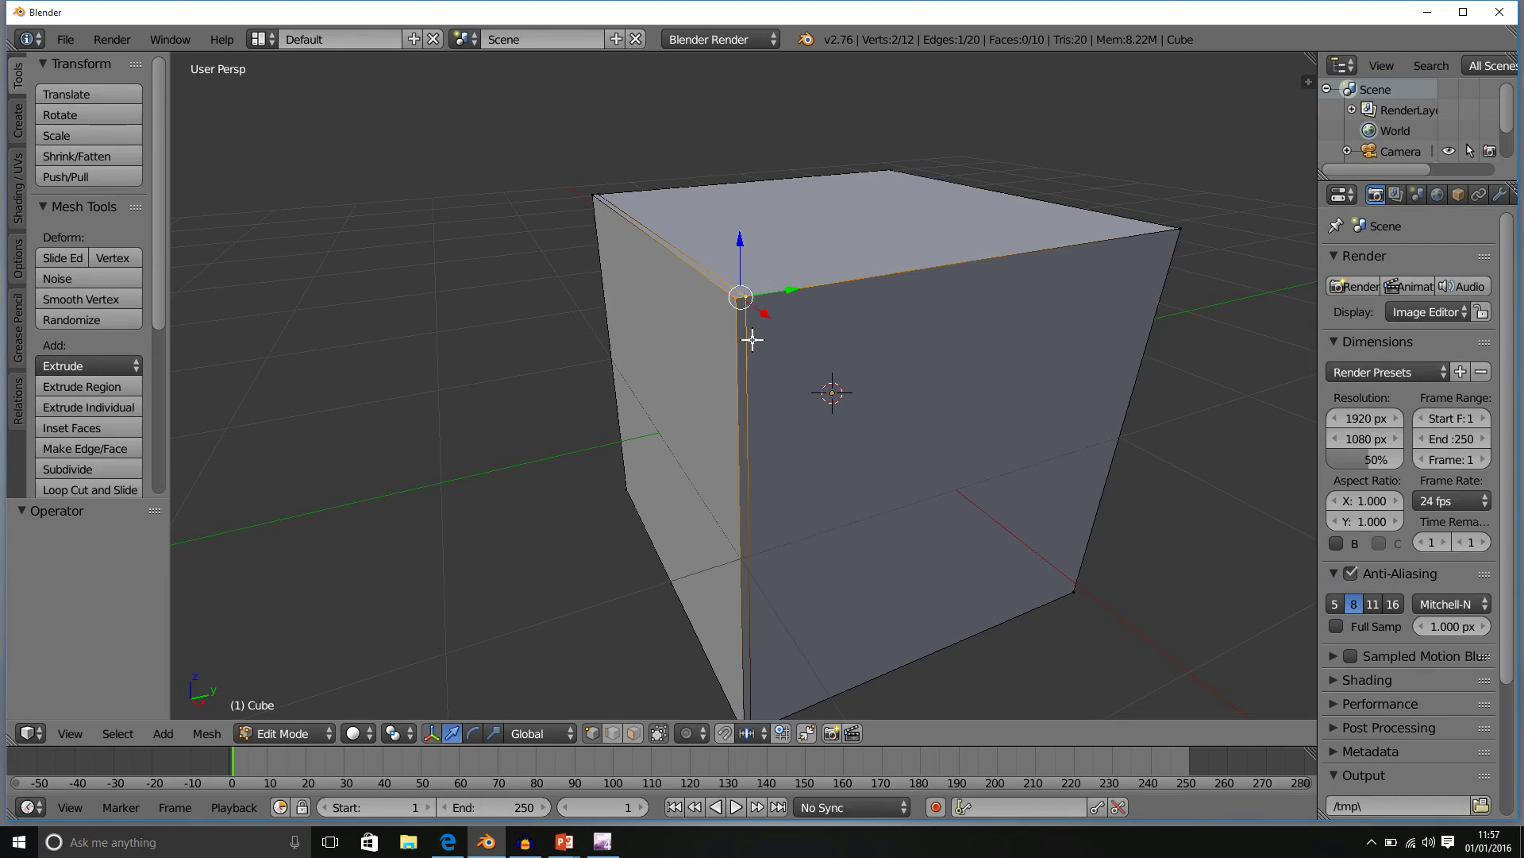
# Step: Select the whole loop-cut edge loop and move it 0.349 along the Y axis, away from the cube's near edge
pyautogui.rightClick(754, 303)
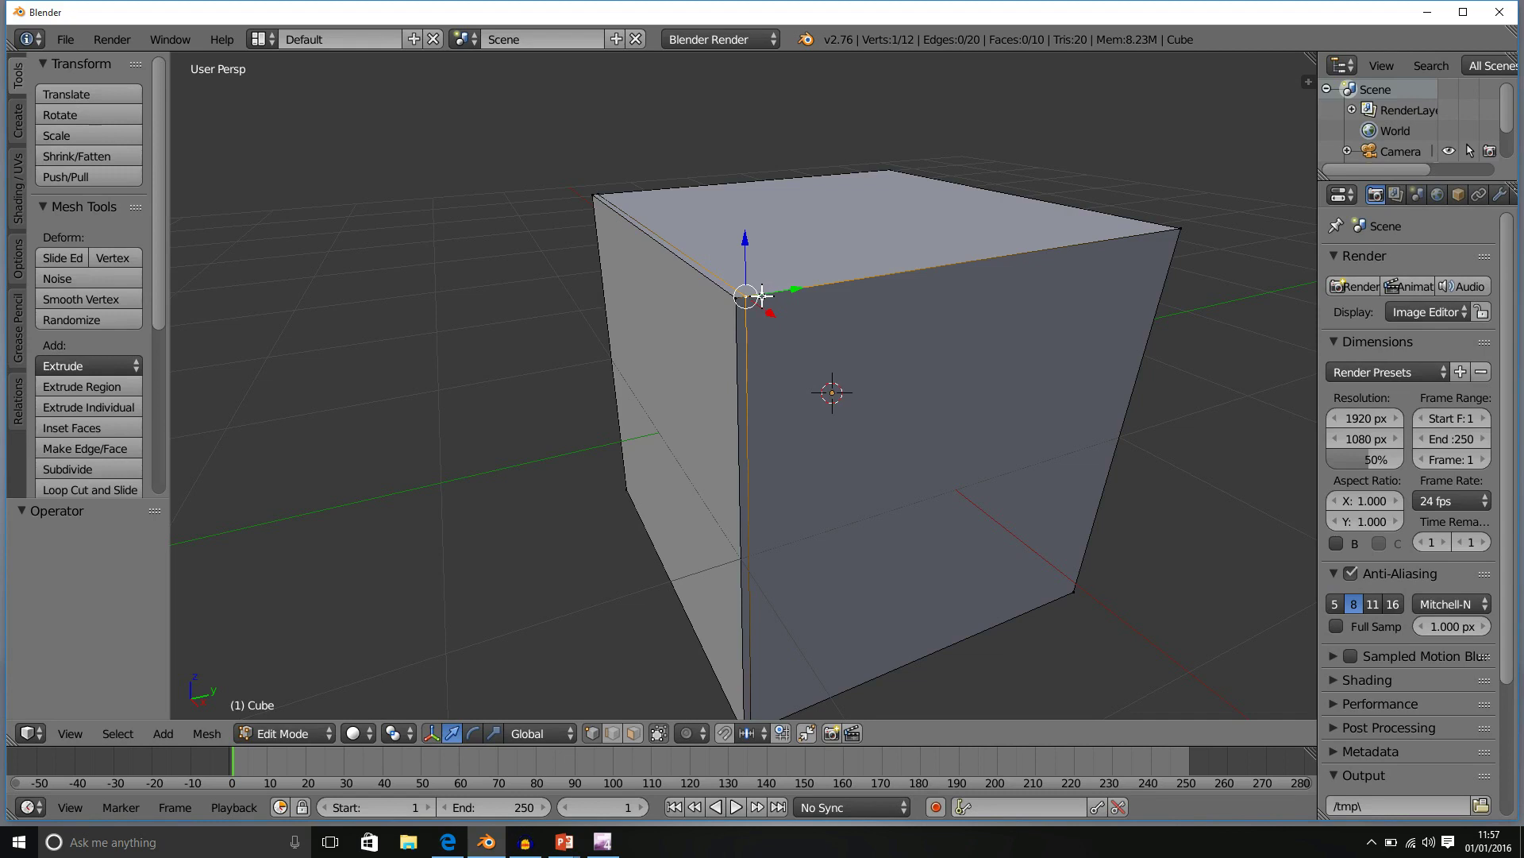
pyautogui.keyDown('alt'); pyautogui.rightClick(746, 305); pyautogui.keyUp('alt')
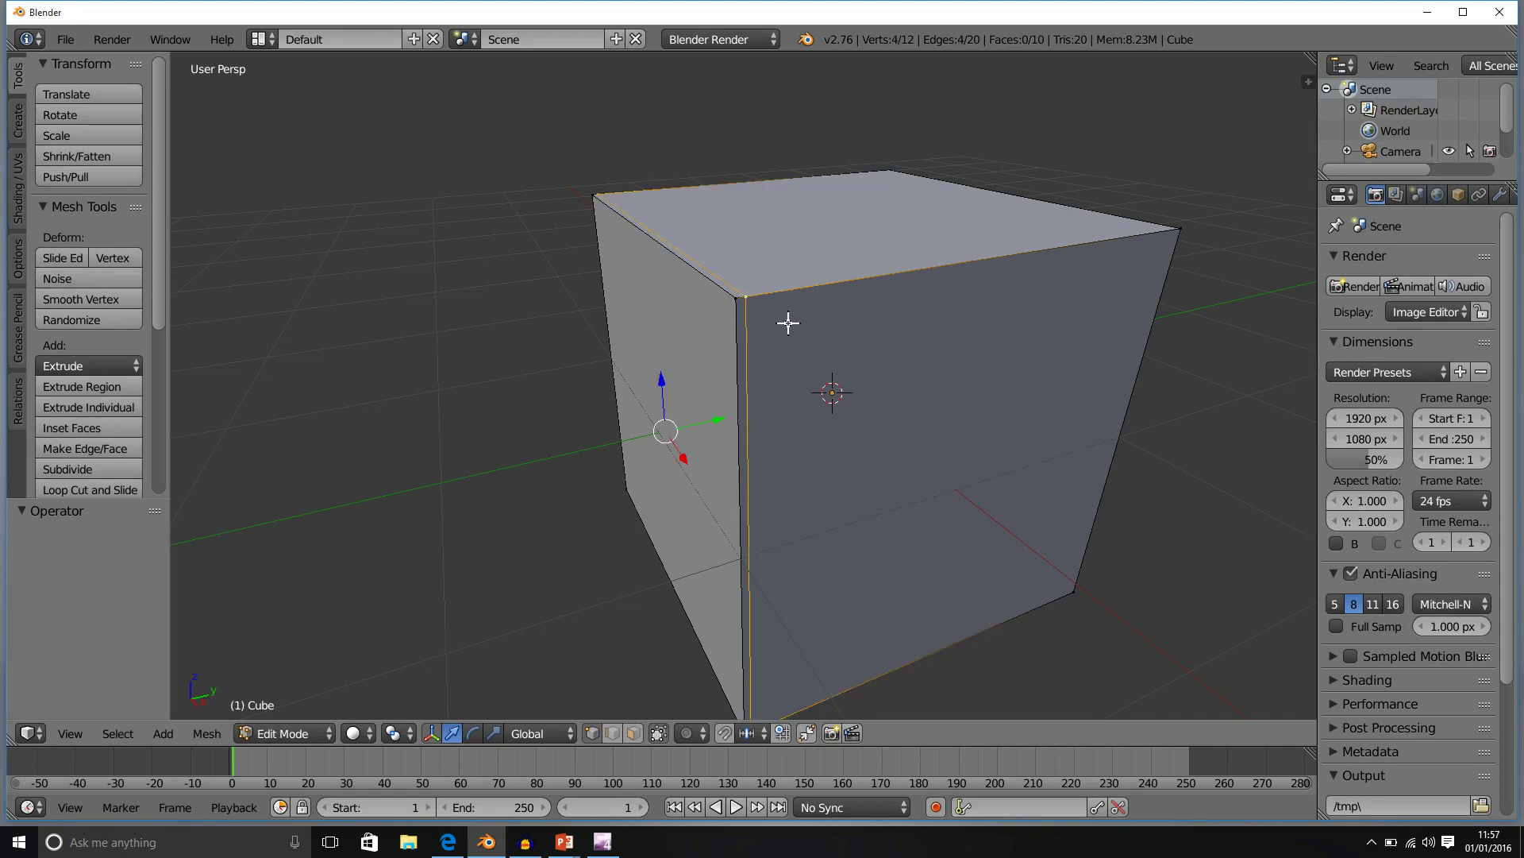
pyautogui.press('g')
pyautogui.press('g')
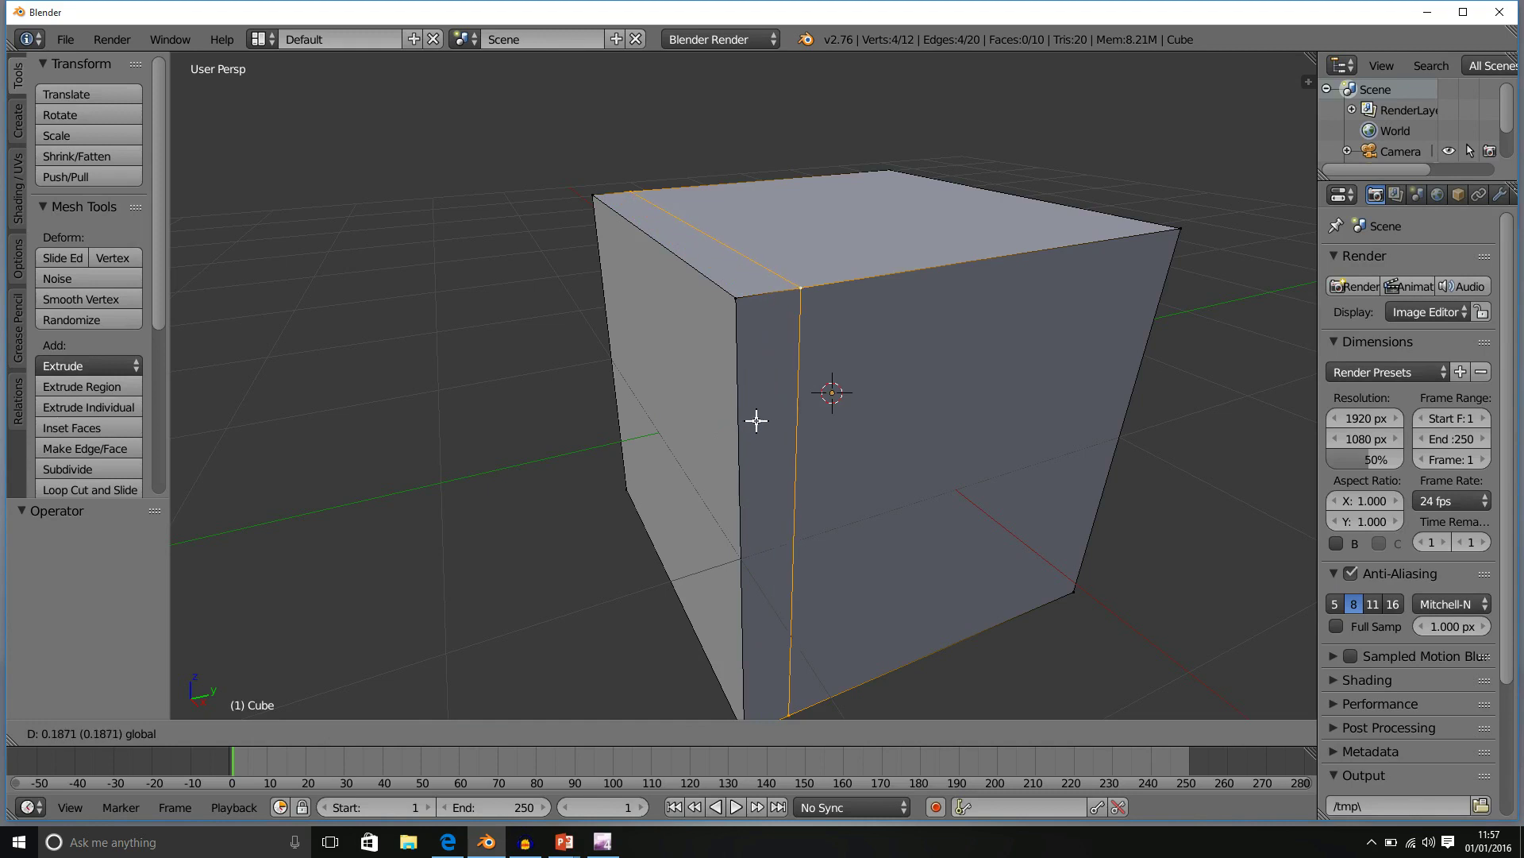
pyautogui.click(822, 390)
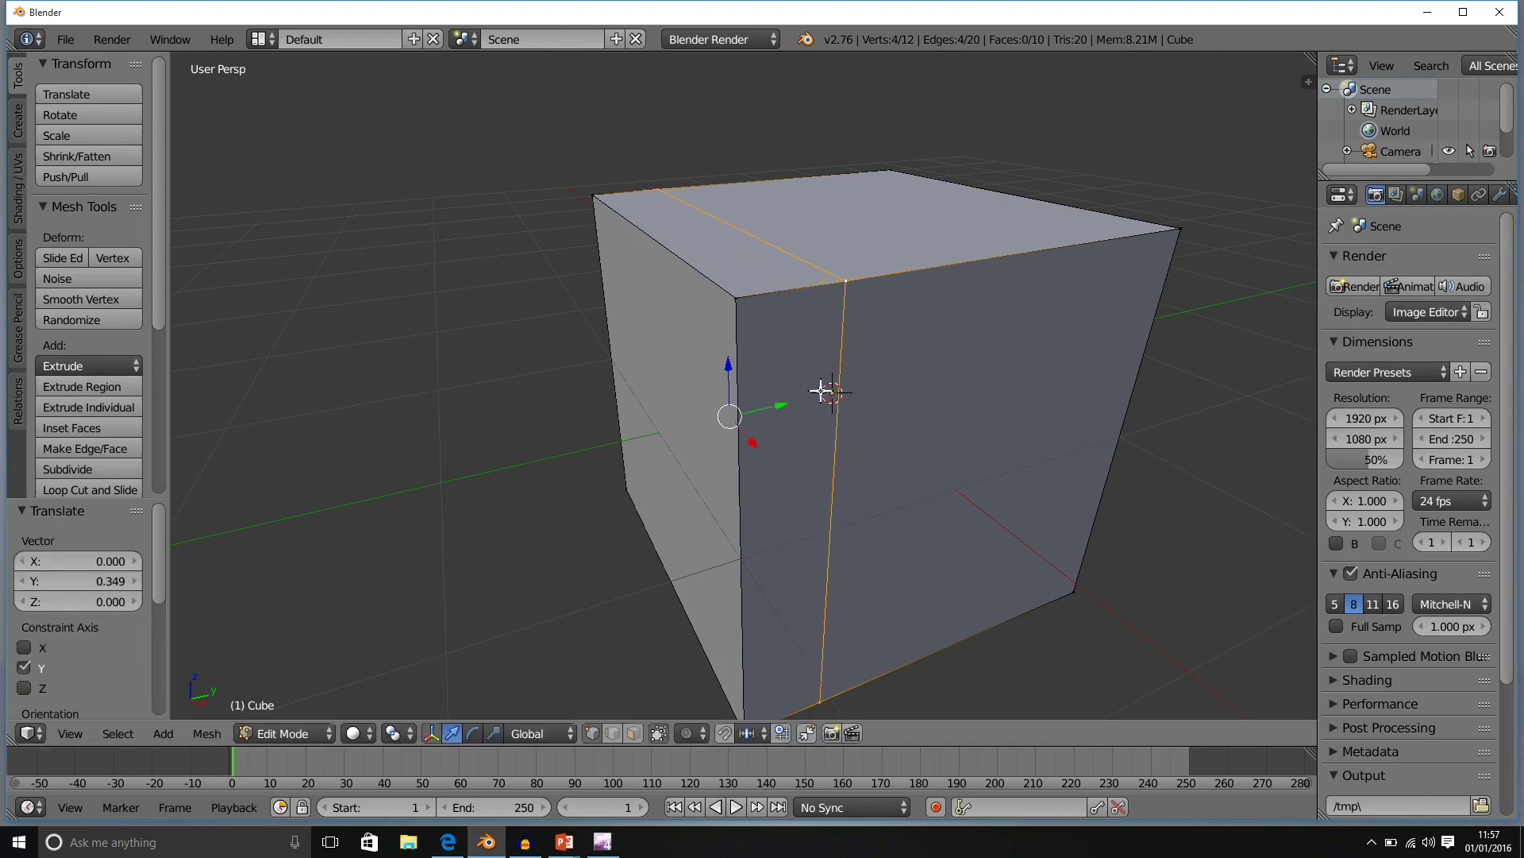
# Step: Select the near top corner vertex and the loop cut's top vertex, merge them At Center, and undo the merge
pyautogui.rightClick(735, 299)
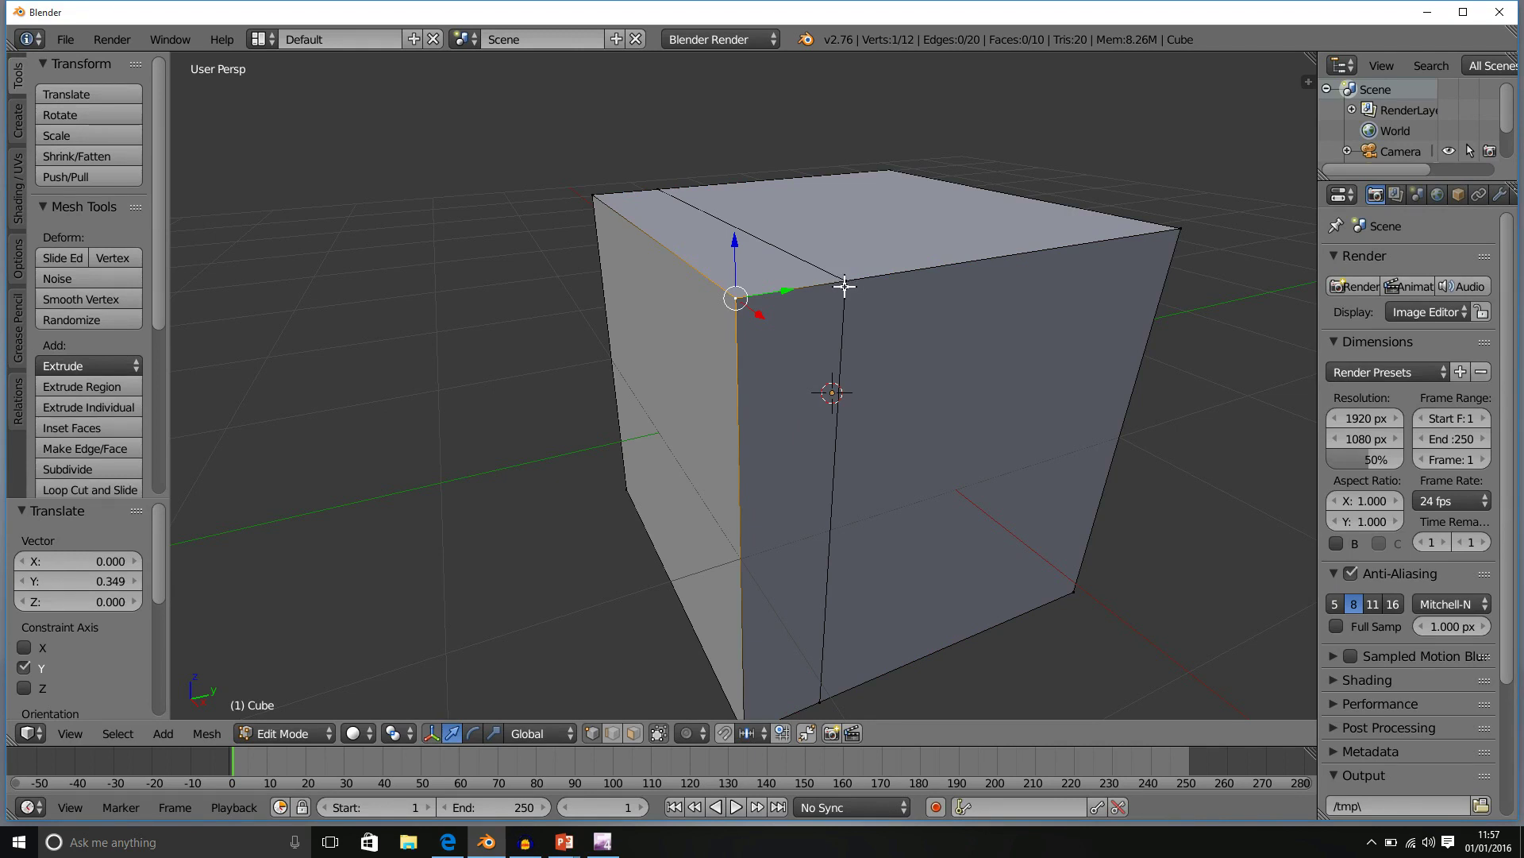
pyautogui.keyDown('shift'); pyautogui.rightClick(844, 285); pyautogui.keyUp('shift')
pyautogui.hotkey('alt', 'm')
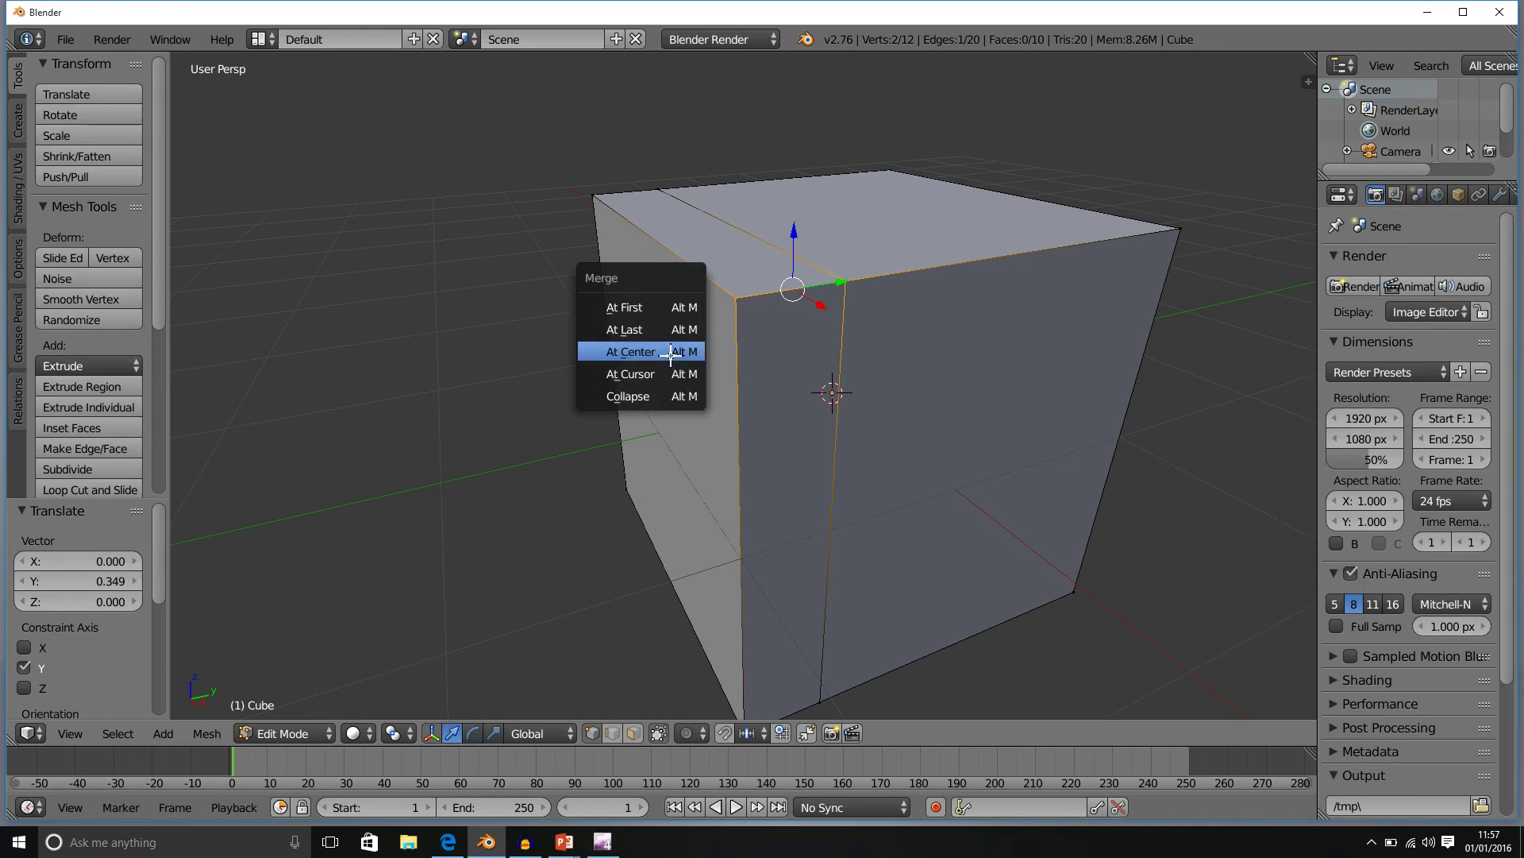
pyautogui.click(671, 352)
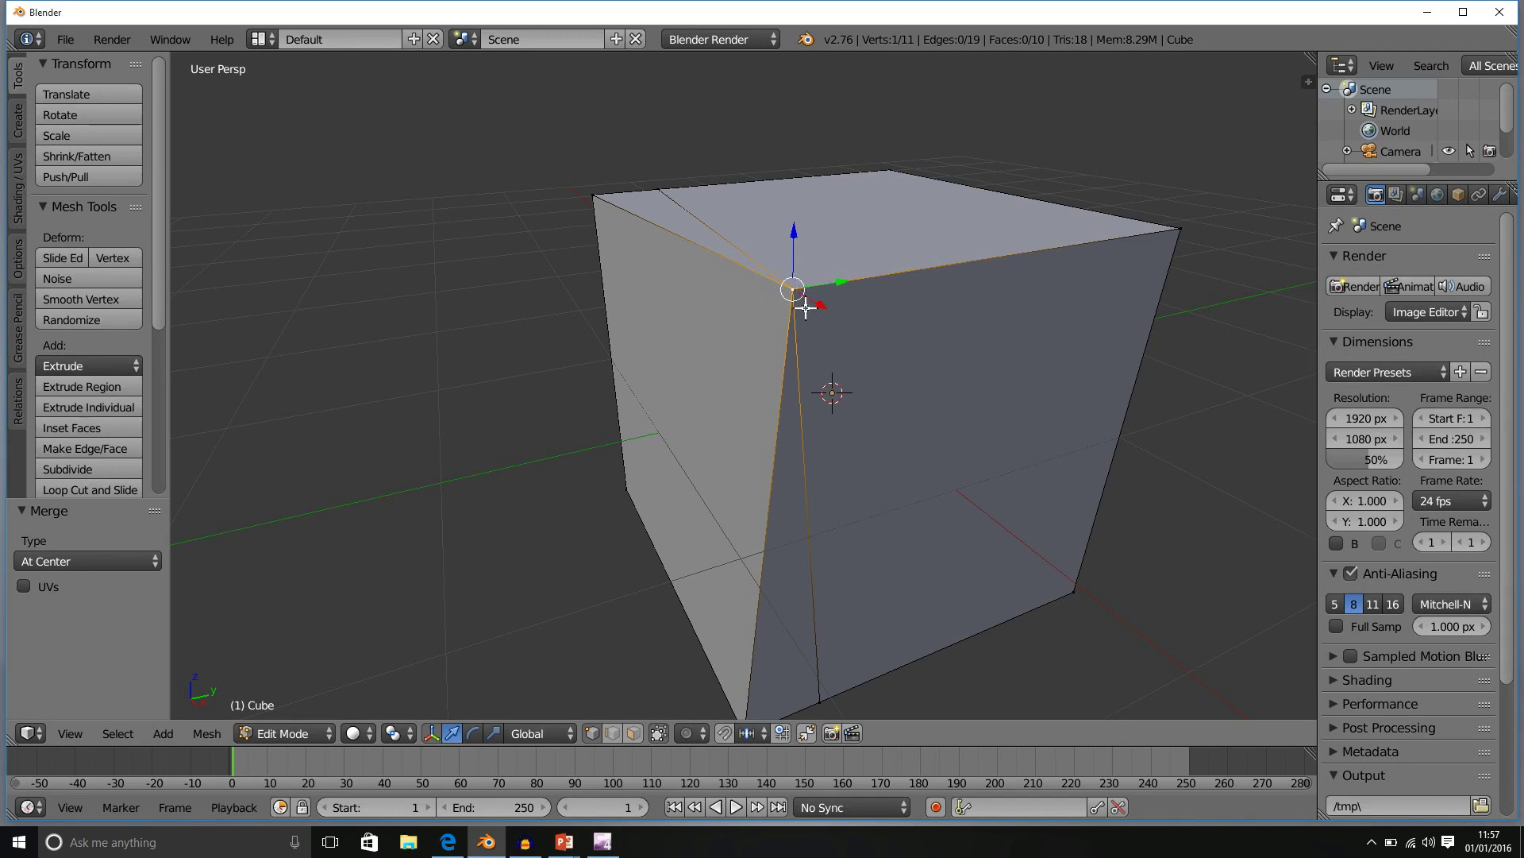
pyautogui.hotkey('ctrl', 'z')
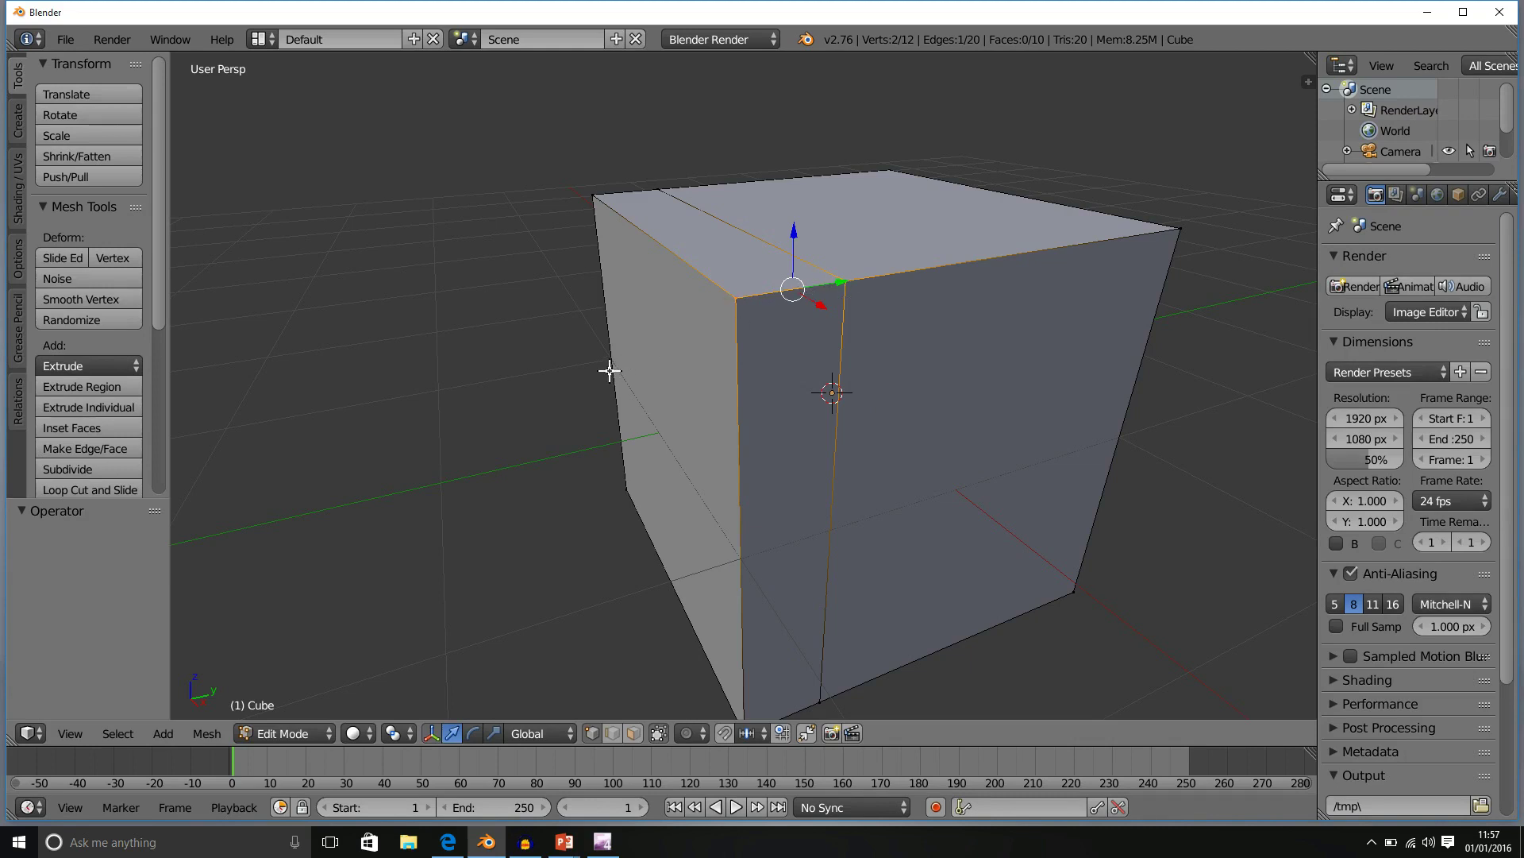
# Step: Merge the two selected top vertices At Cursor, inspect the deformed cube, and undo the merge
pyautogui.hotkey('alt', 'm')
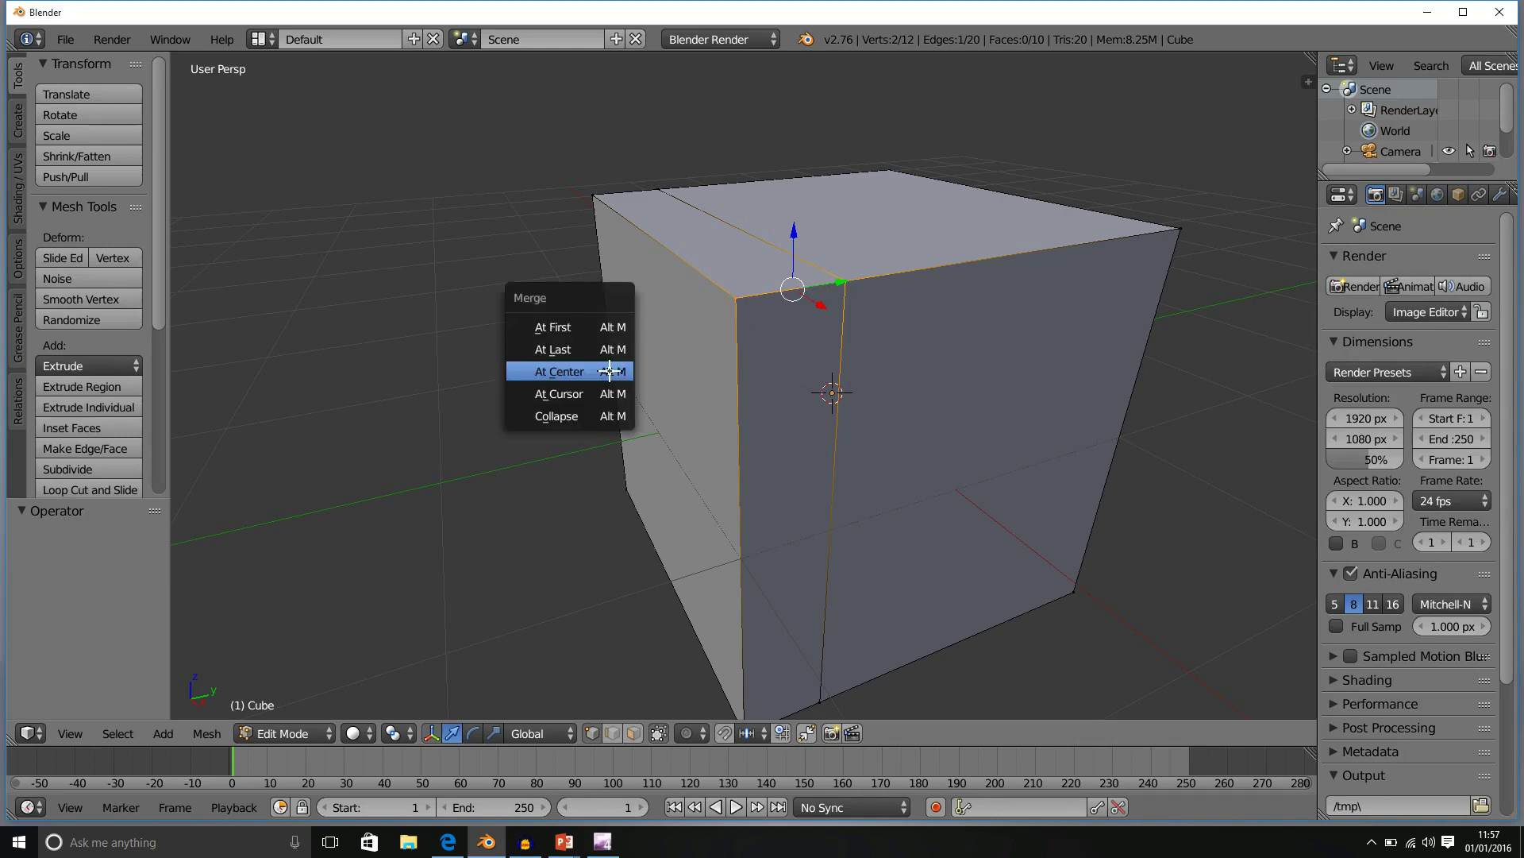
pyautogui.click(576, 394)
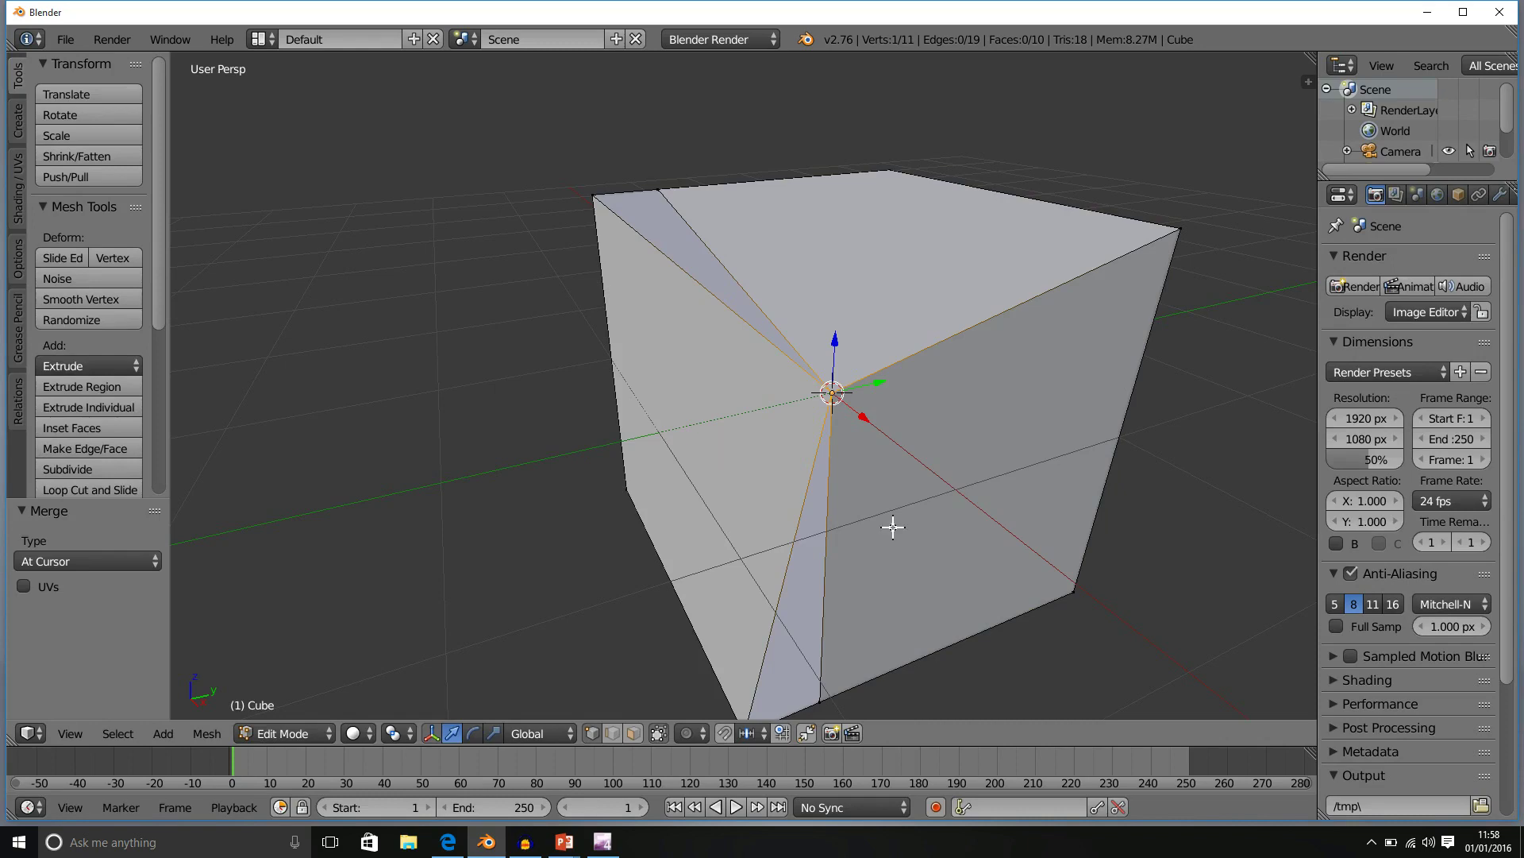
pyautogui.moveTo(929, 480); pyautogui.dragTo(906, 430, button='middle')
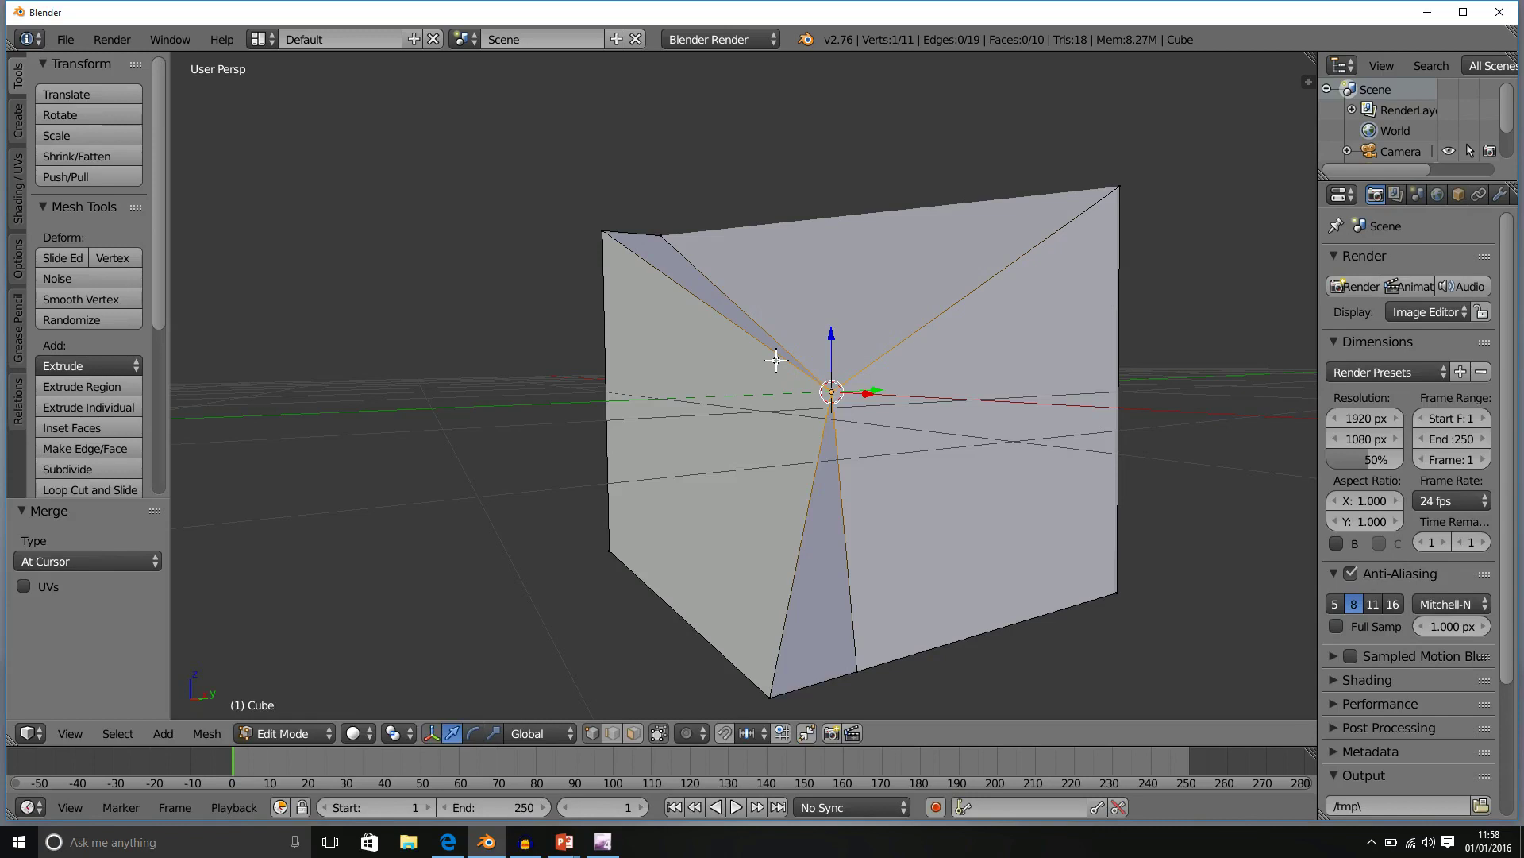
pyautogui.hotkey('ctrl', 'z')
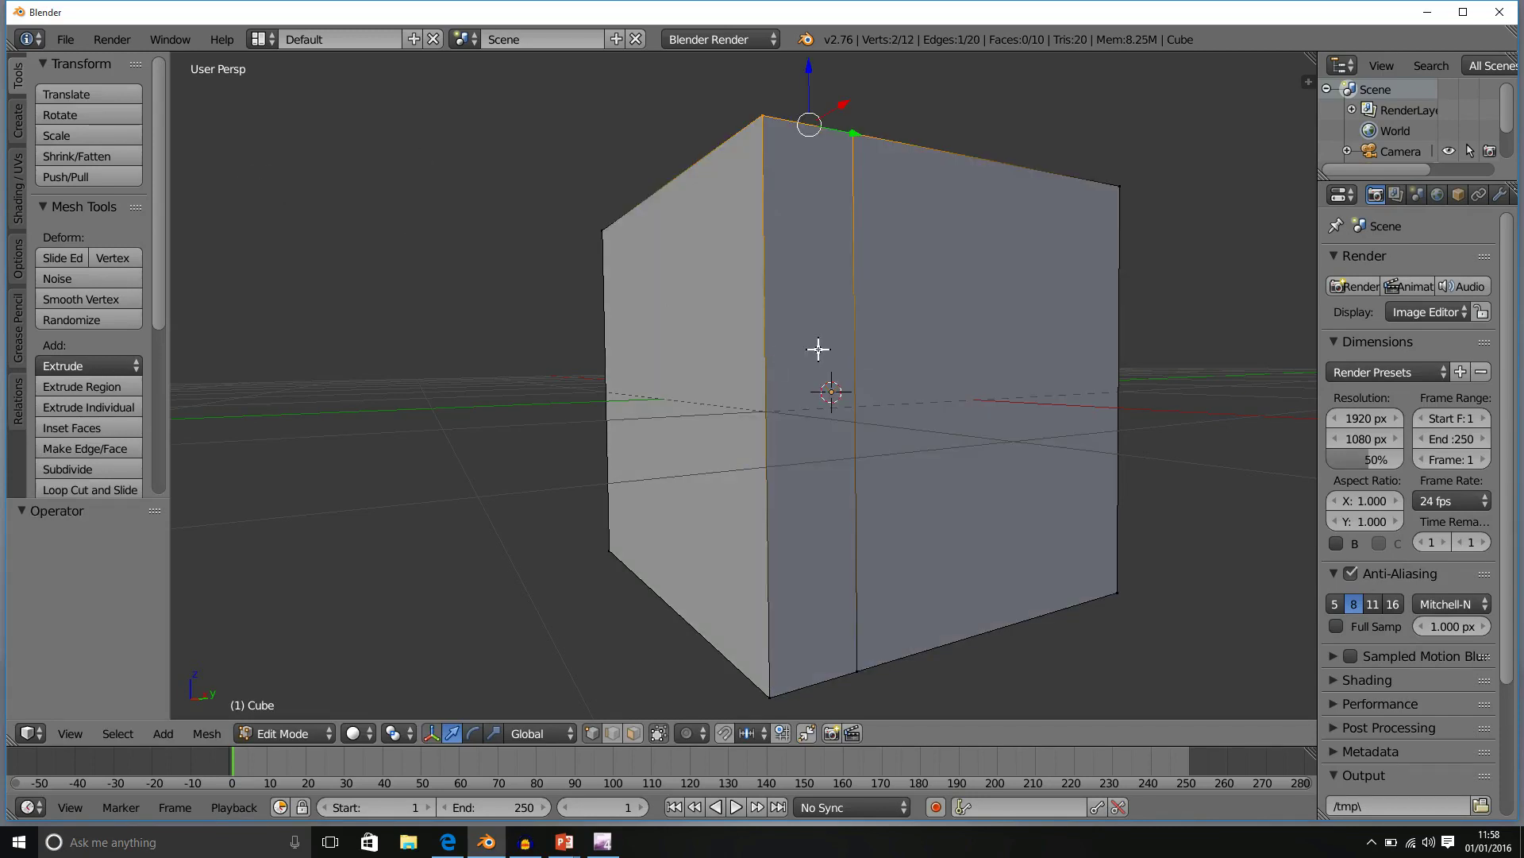
# Step: Select the whole loop-cut edge loop and move it -0.365 along the Y axis, close to the cube's near vertical edge
pyautogui.moveTo(817, 347); pyautogui.dragTo(803, 398, button='middle')
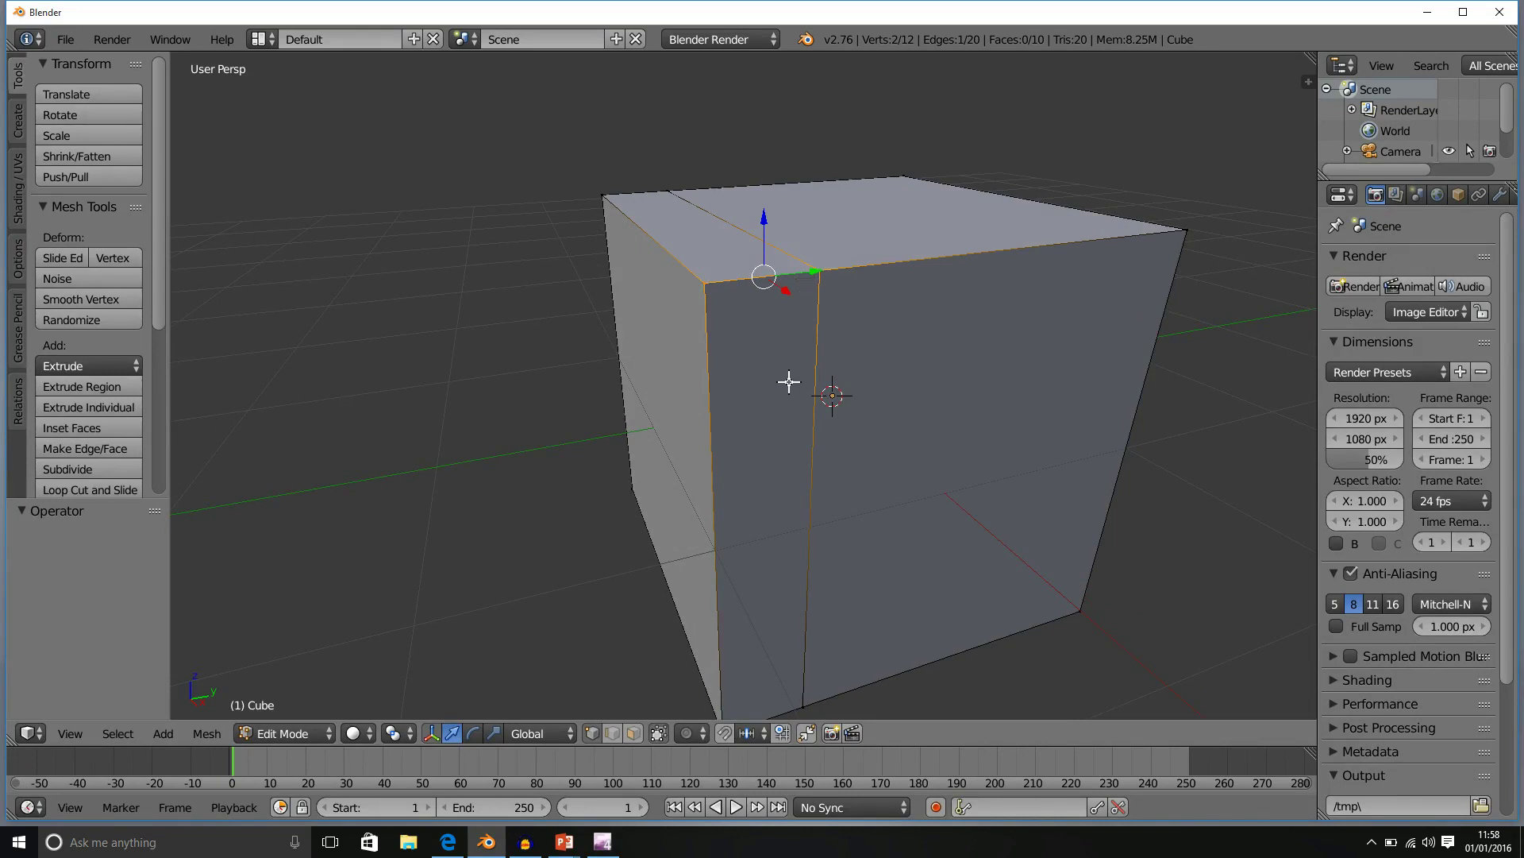
pyautogui.keyDown('alt'); pyautogui.rightClick(817, 271); pyautogui.keyUp('alt')
pyautogui.rightClick(819, 269)
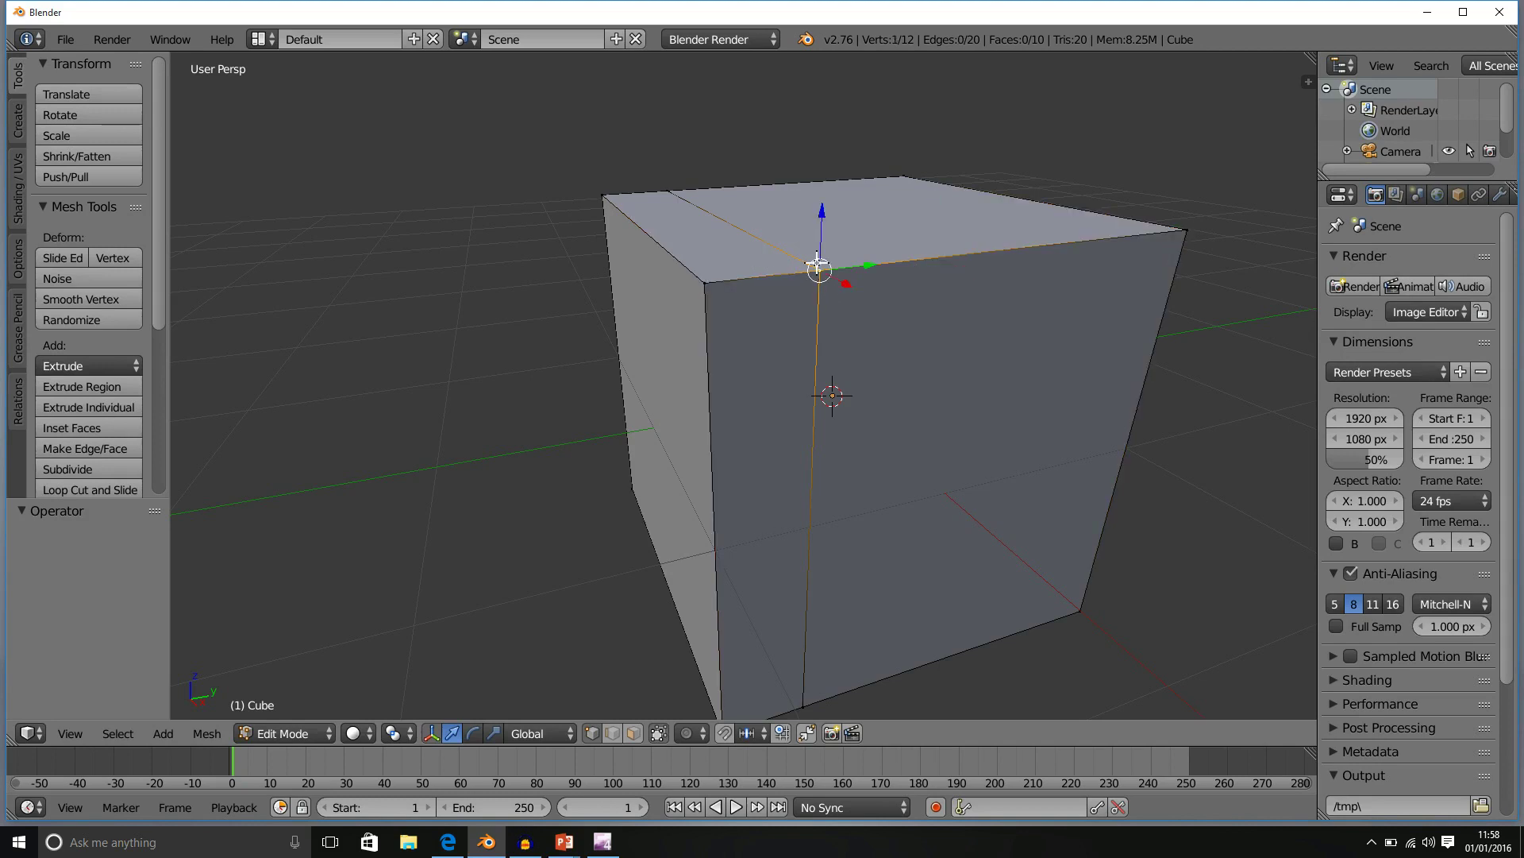
pyautogui.keyDown('alt'); pyautogui.rightClick(803, 255); pyautogui.keyUp('alt')
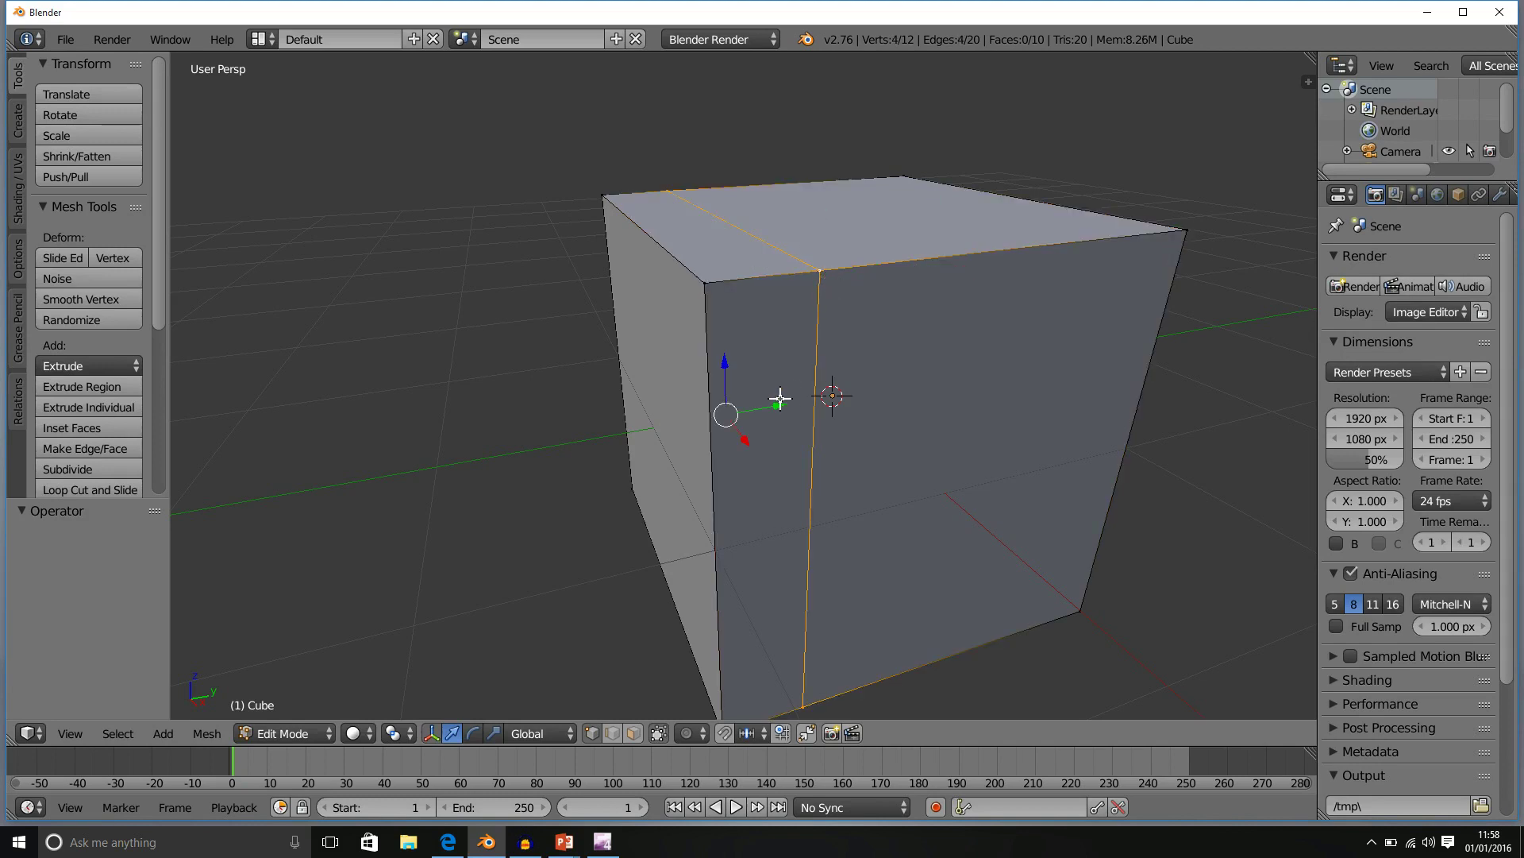
pyautogui.press('g')
pyautogui.press('y')
pyautogui.click(709, 416)
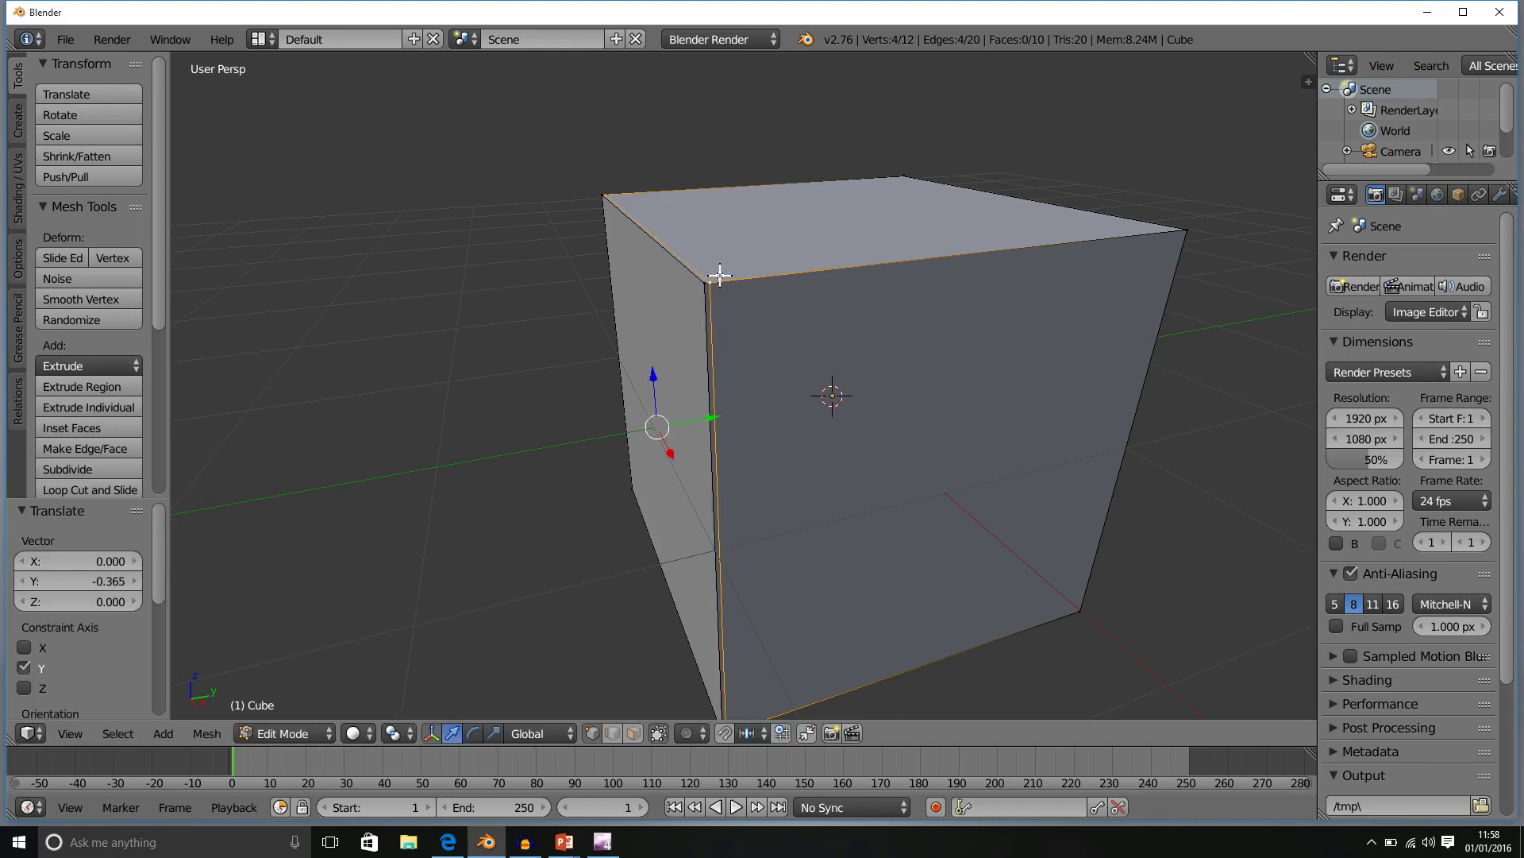
# Step: Select the entire mesh and run Remove Doubles with a merge distance of 0.180
pyautogui.press('a')
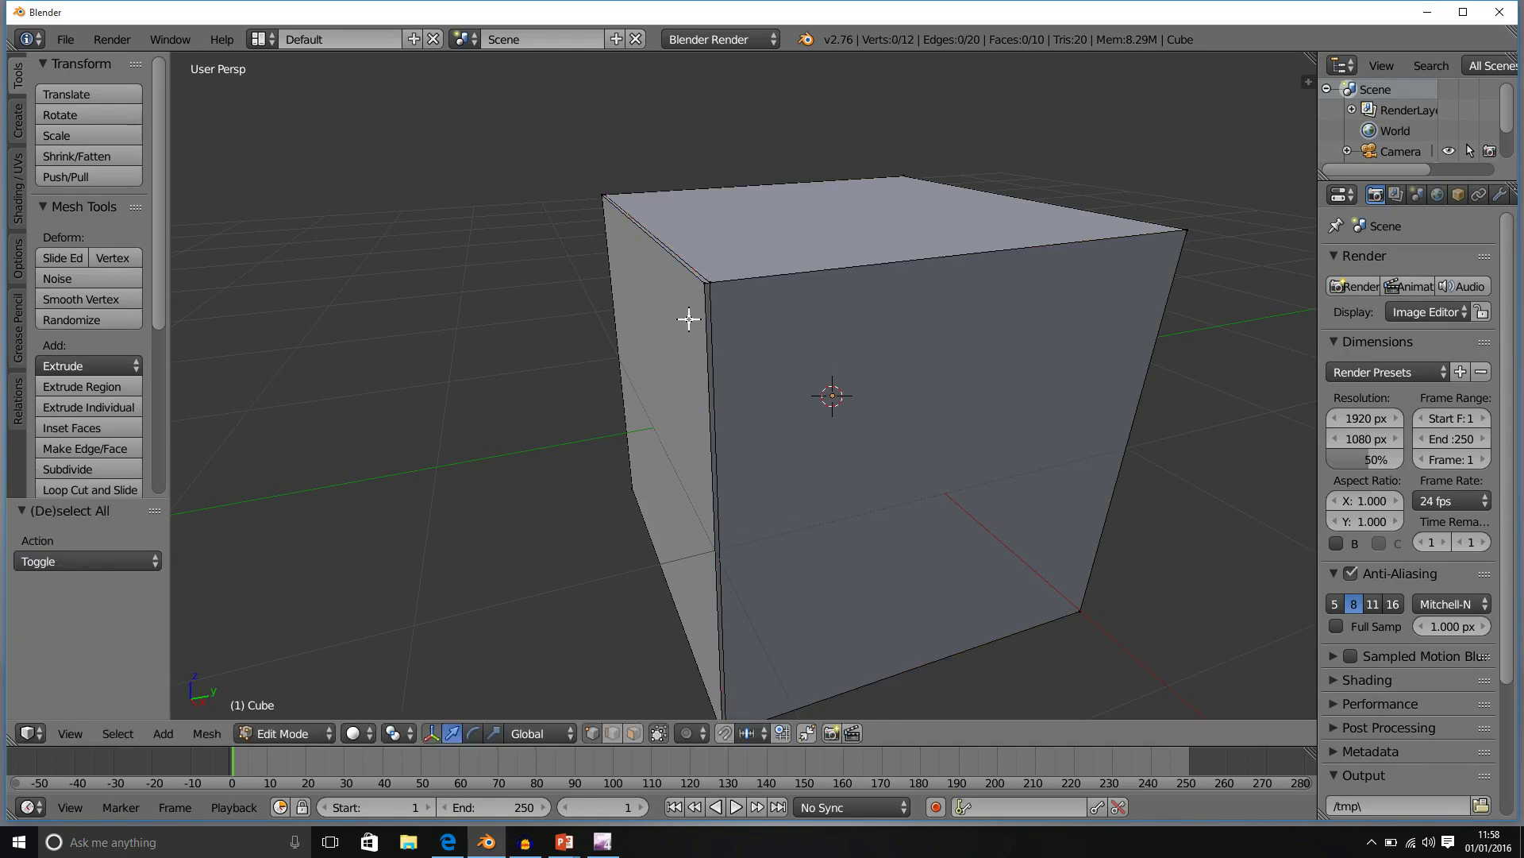
pyautogui.press('a')
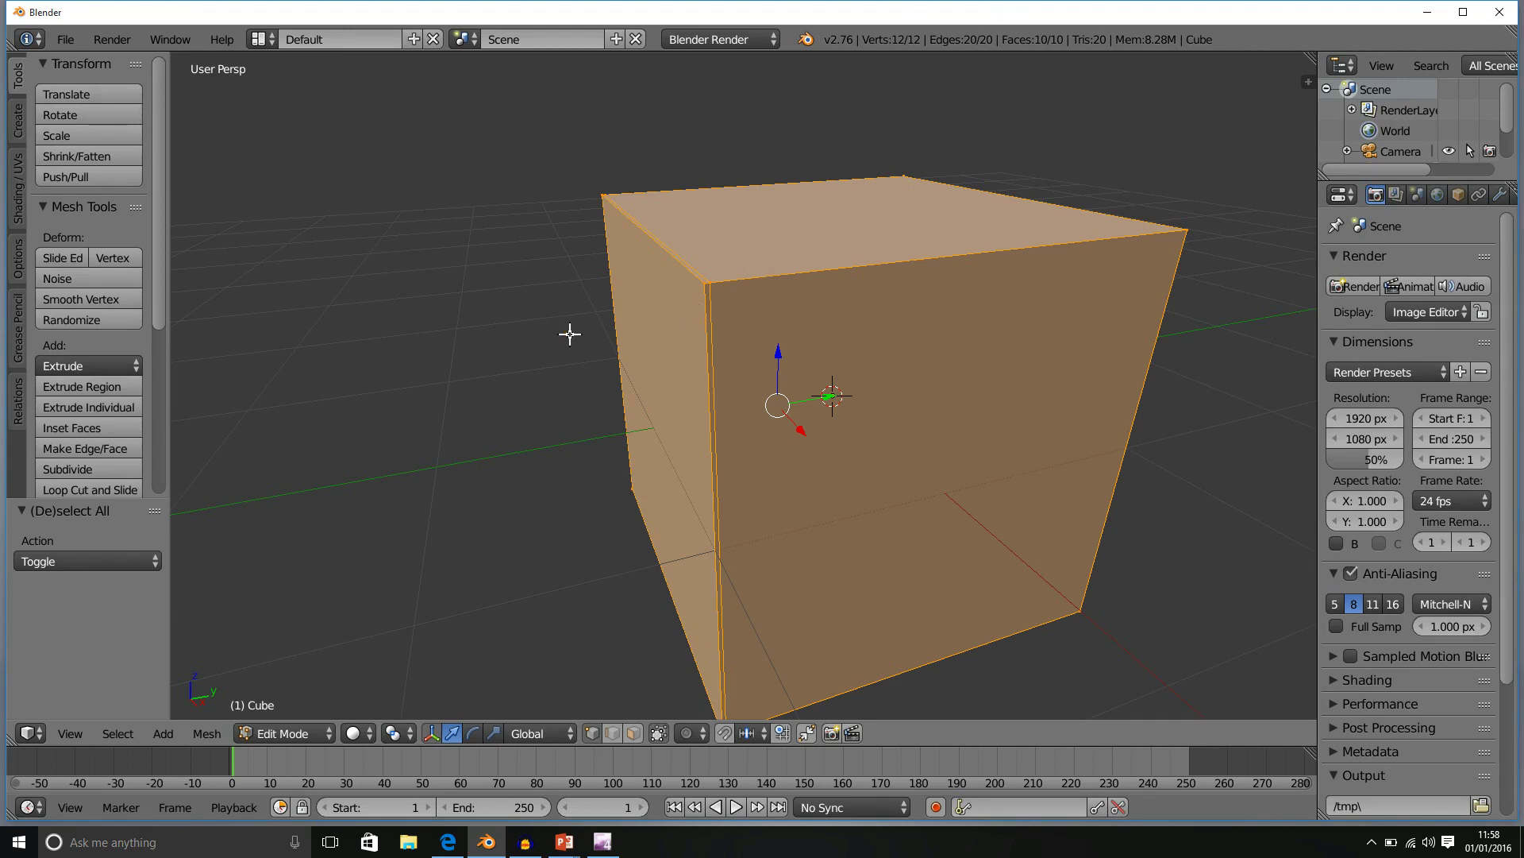
pyautogui.press('w')
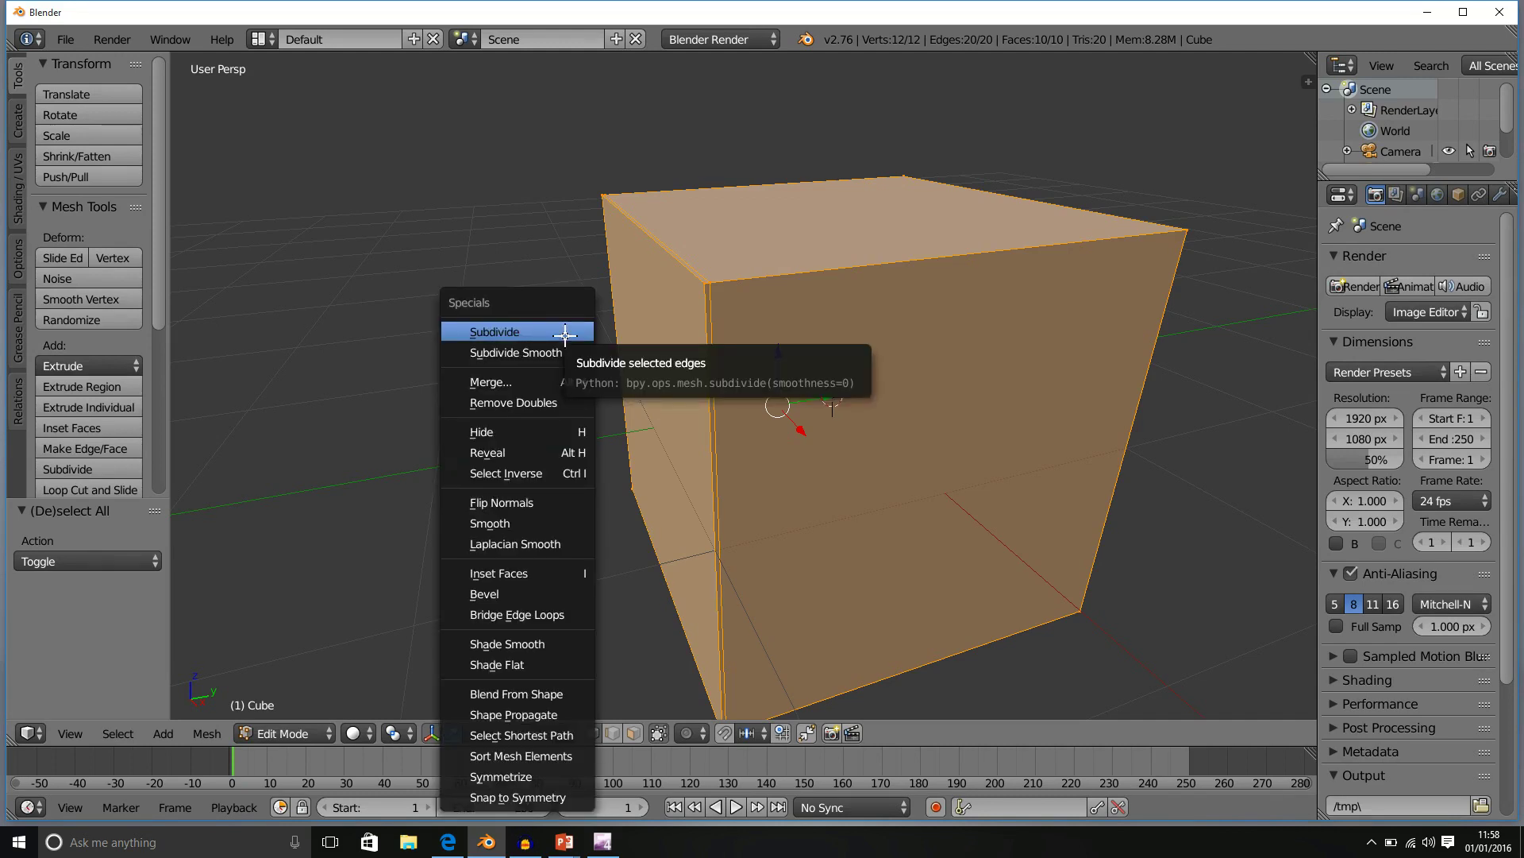
pyautogui.click(572, 403)
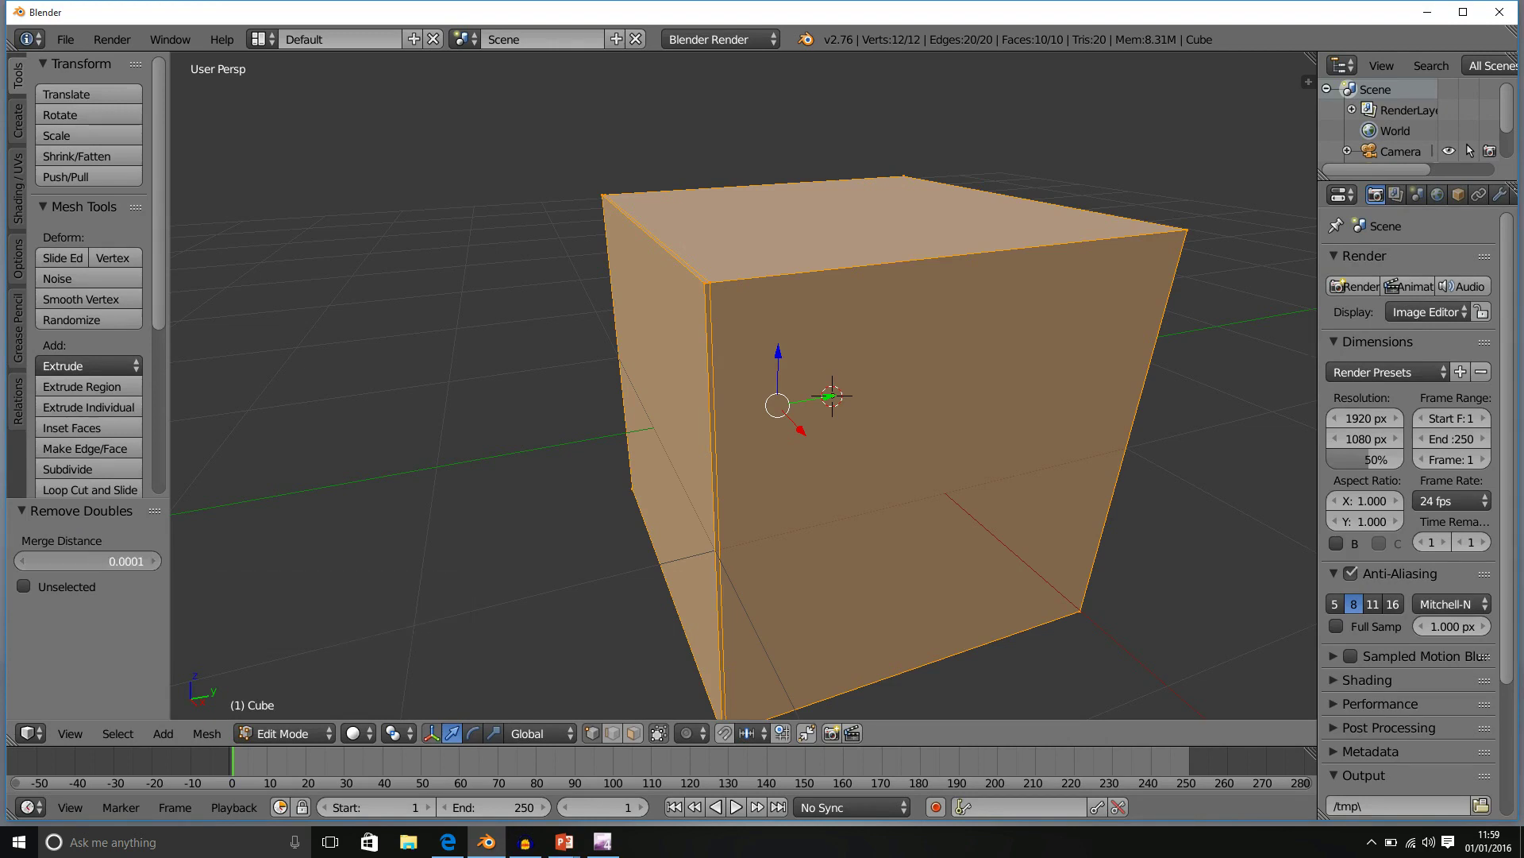
pyautogui.moveTo(88, 561); pyautogui.dragTo(96, 561)
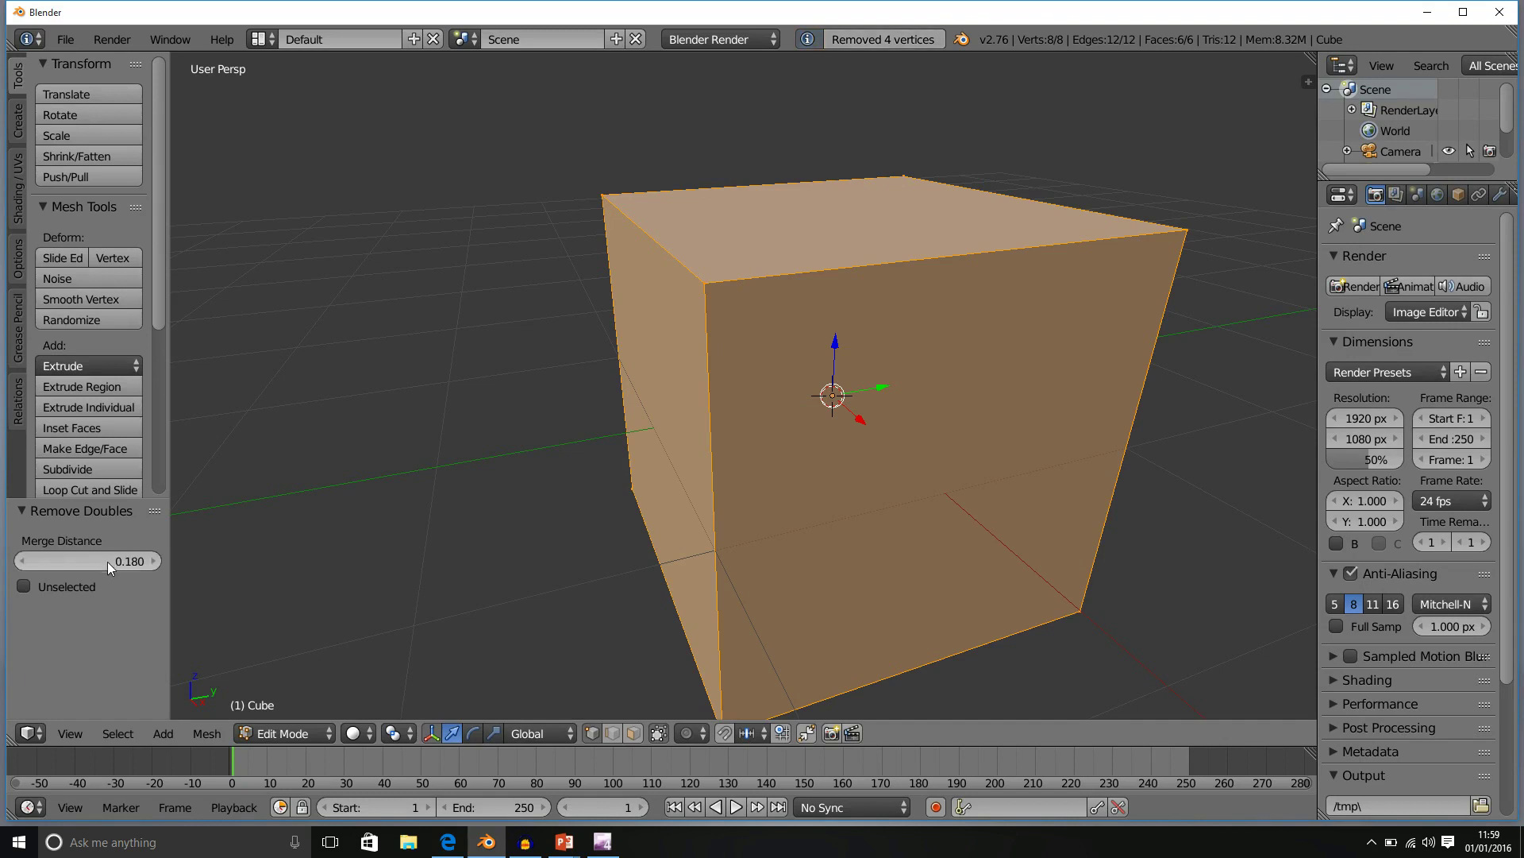
# Step: Lower the Remove Doubles merge distance in small increments to 0.010
pyautogui.click(22, 563)
pyautogui.click(23, 564)
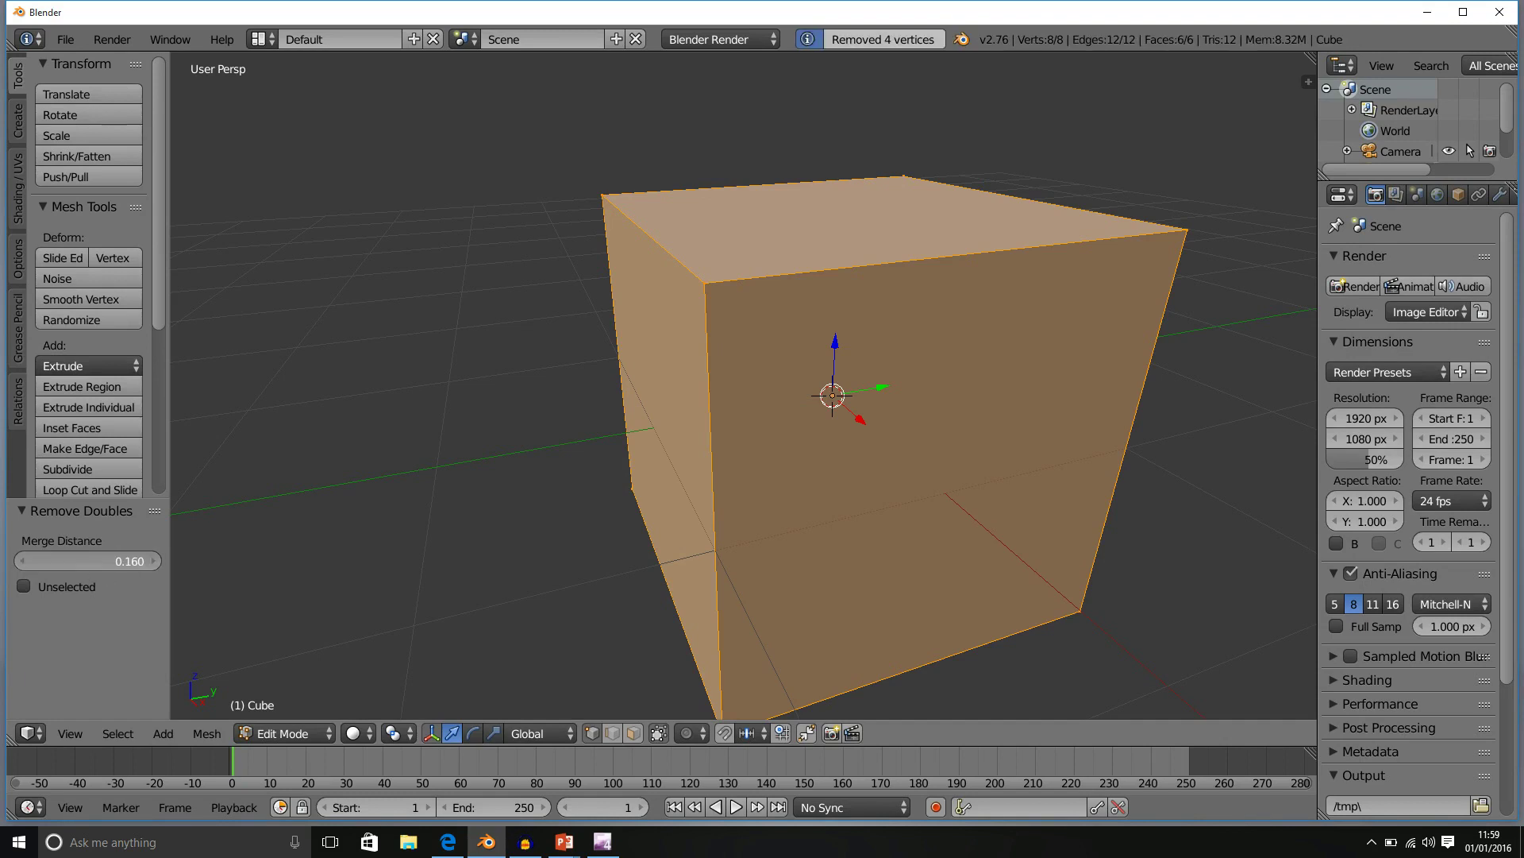
pyautogui.click(22, 564)
pyautogui.click(22, 561)
pyautogui.click(23, 561)
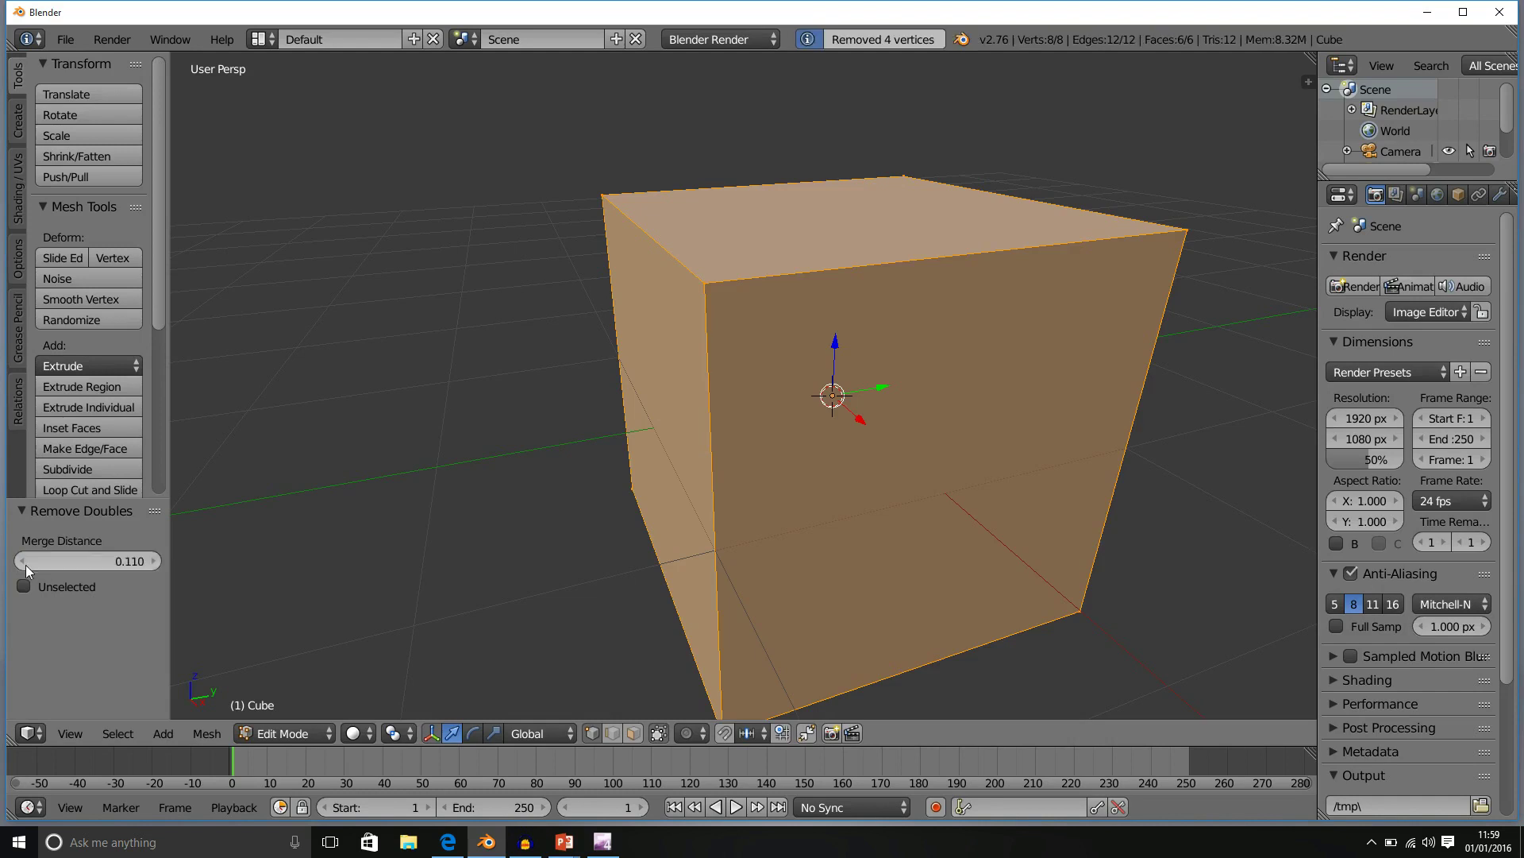
pyautogui.click(25, 563)
pyautogui.click(25, 564)
pyautogui.click(26, 563)
pyautogui.click(26, 564)
pyautogui.click(26, 564)
pyautogui.click(26, 564)
pyautogui.click(27, 563)
pyautogui.click(27, 564)
pyautogui.click(28, 564)
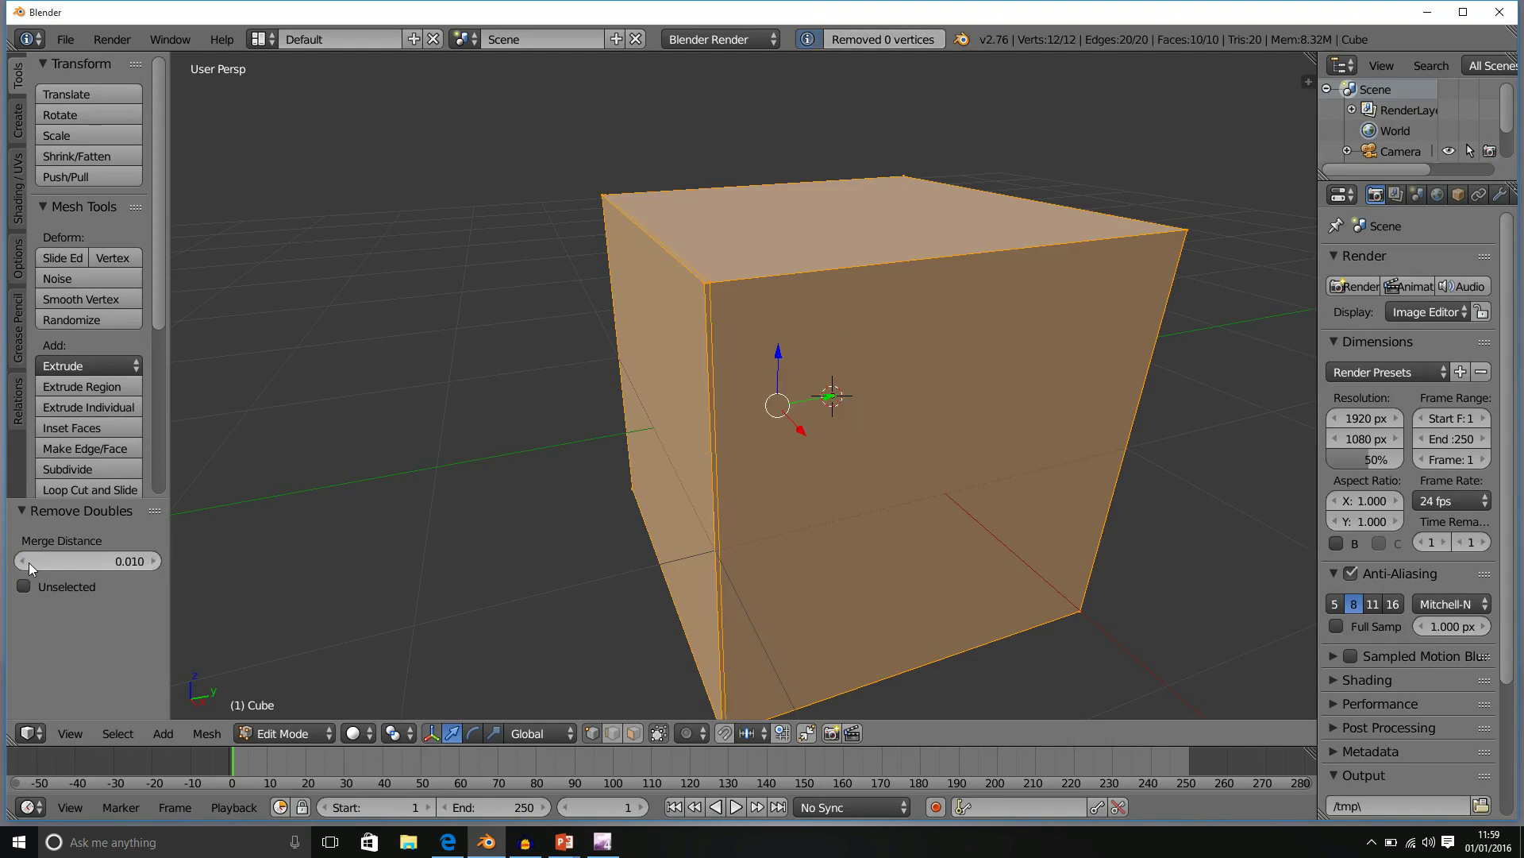
# Step: Switch the merge distance between 0.020 and 0.010, ending at 0.020, and undo the Remove Doubles operation
pyautogui.click(155, 560)
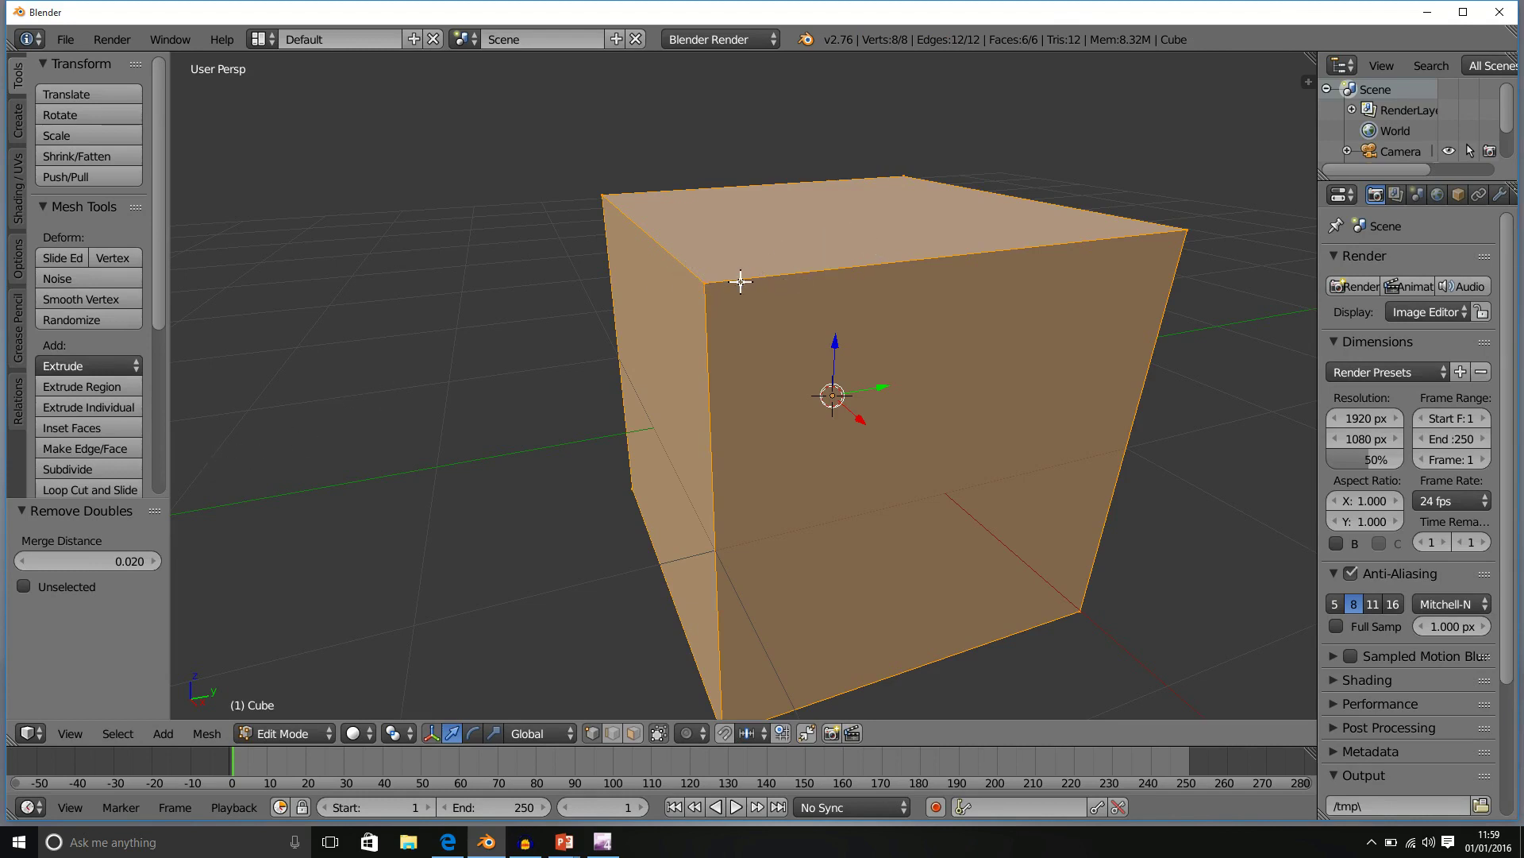
pyautogui.click(22, 561)
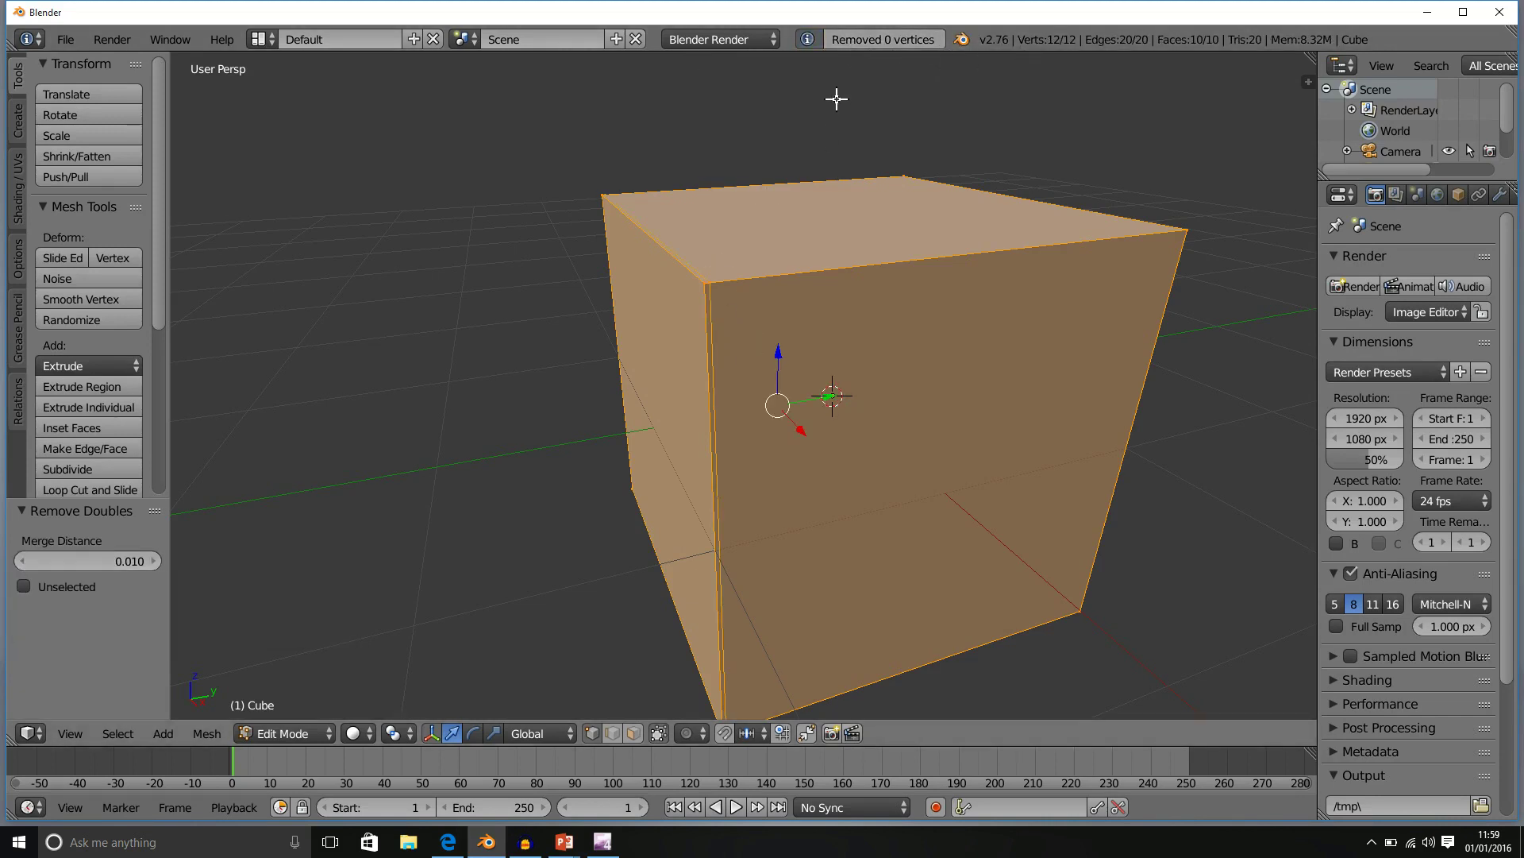
pyautogui.click(153, 561)
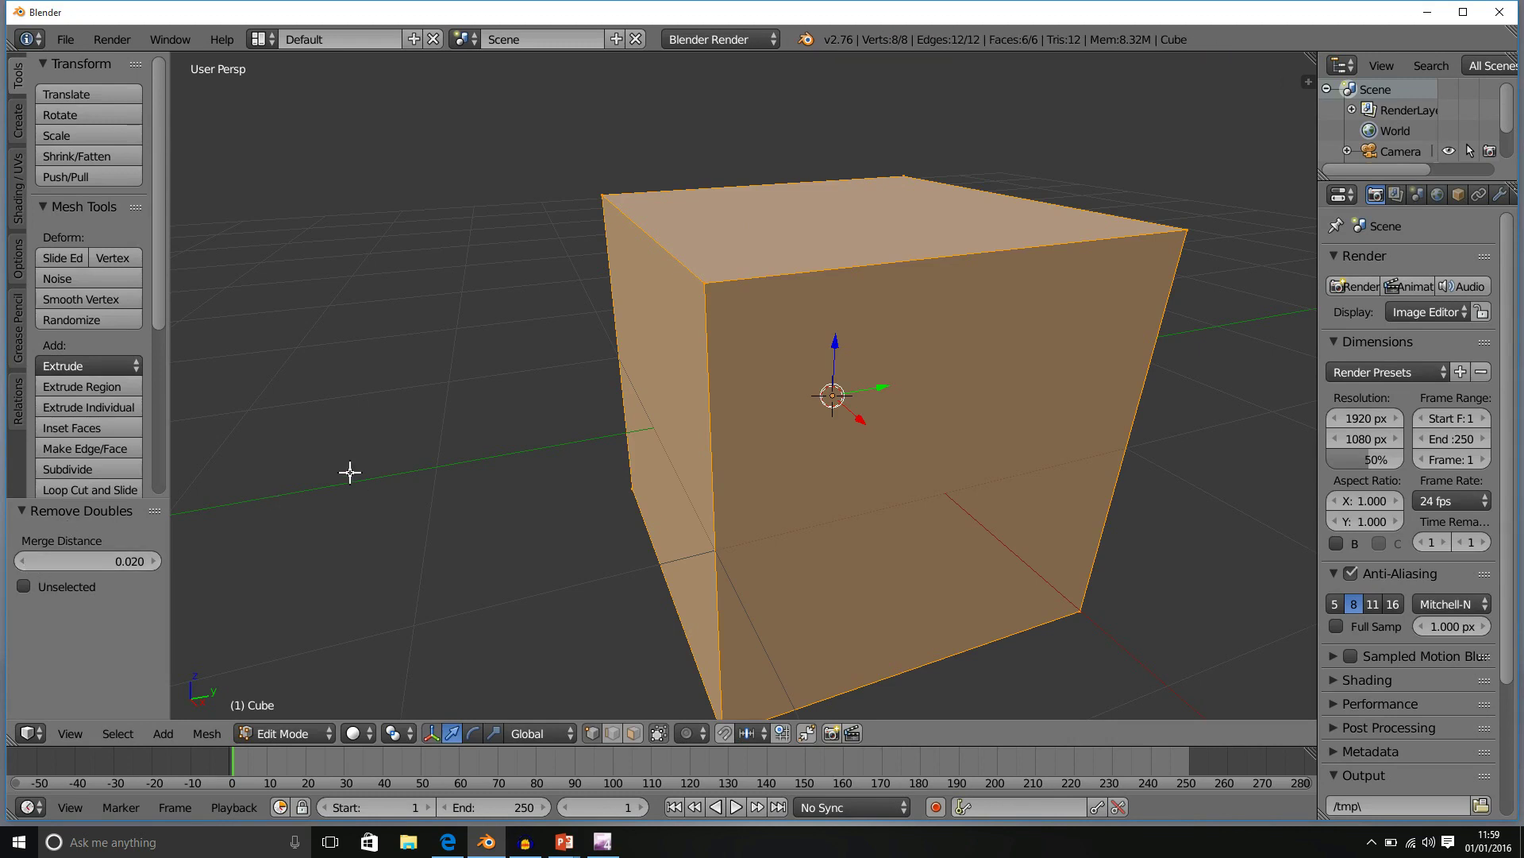
pyautogui.press('e')
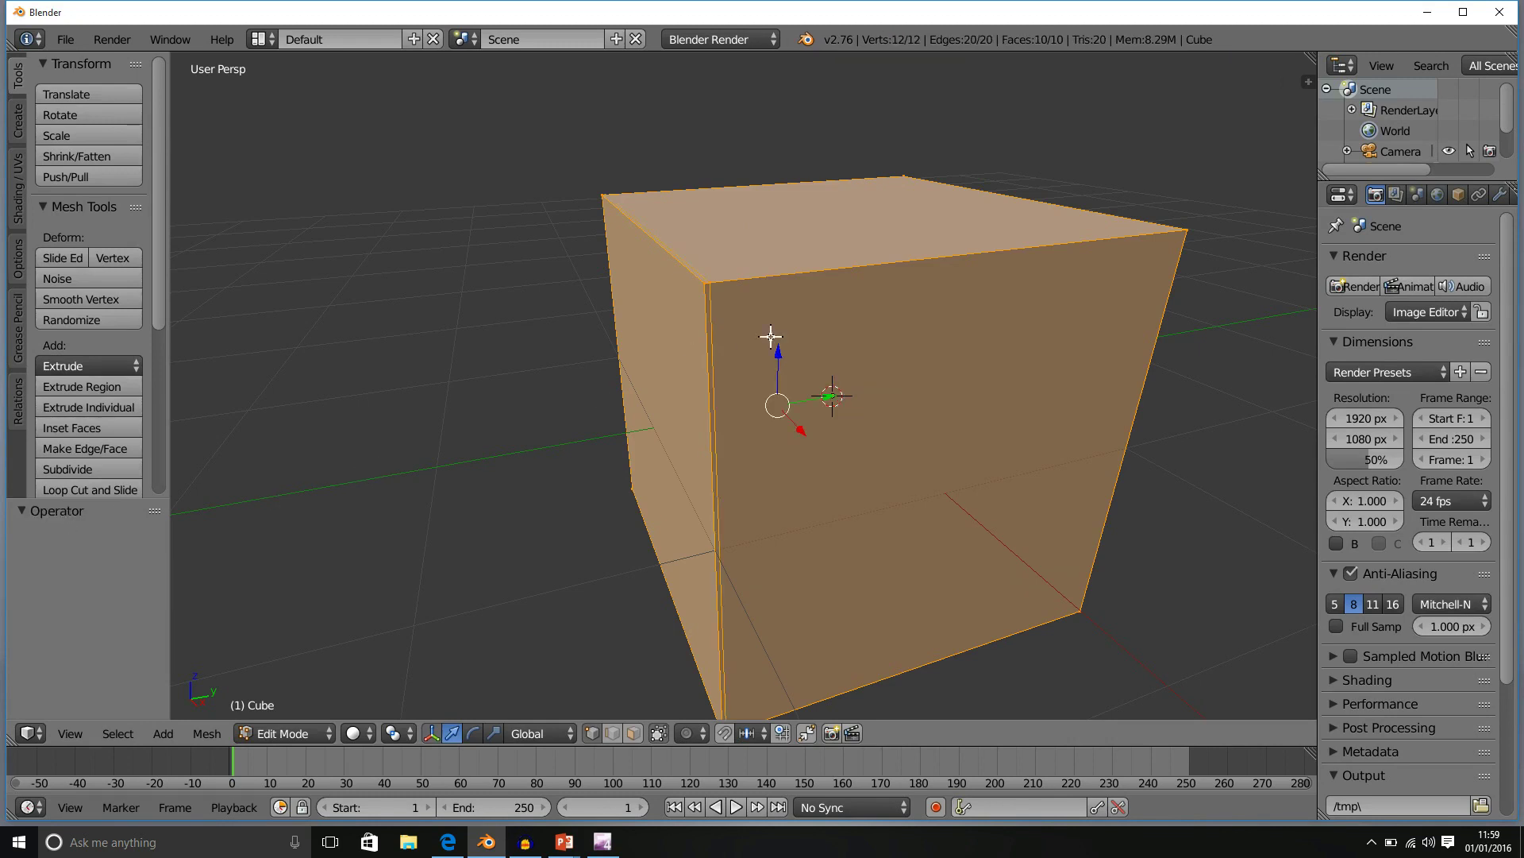
# Step: Select the loop-cut edge loop beside the near edge and move it 1.028 along the Y axis, to about the cube's middle
pyautogui.keyDown('alt'); pyautogui.rightClick(708, 290); pyautogui.keyUp('alt')
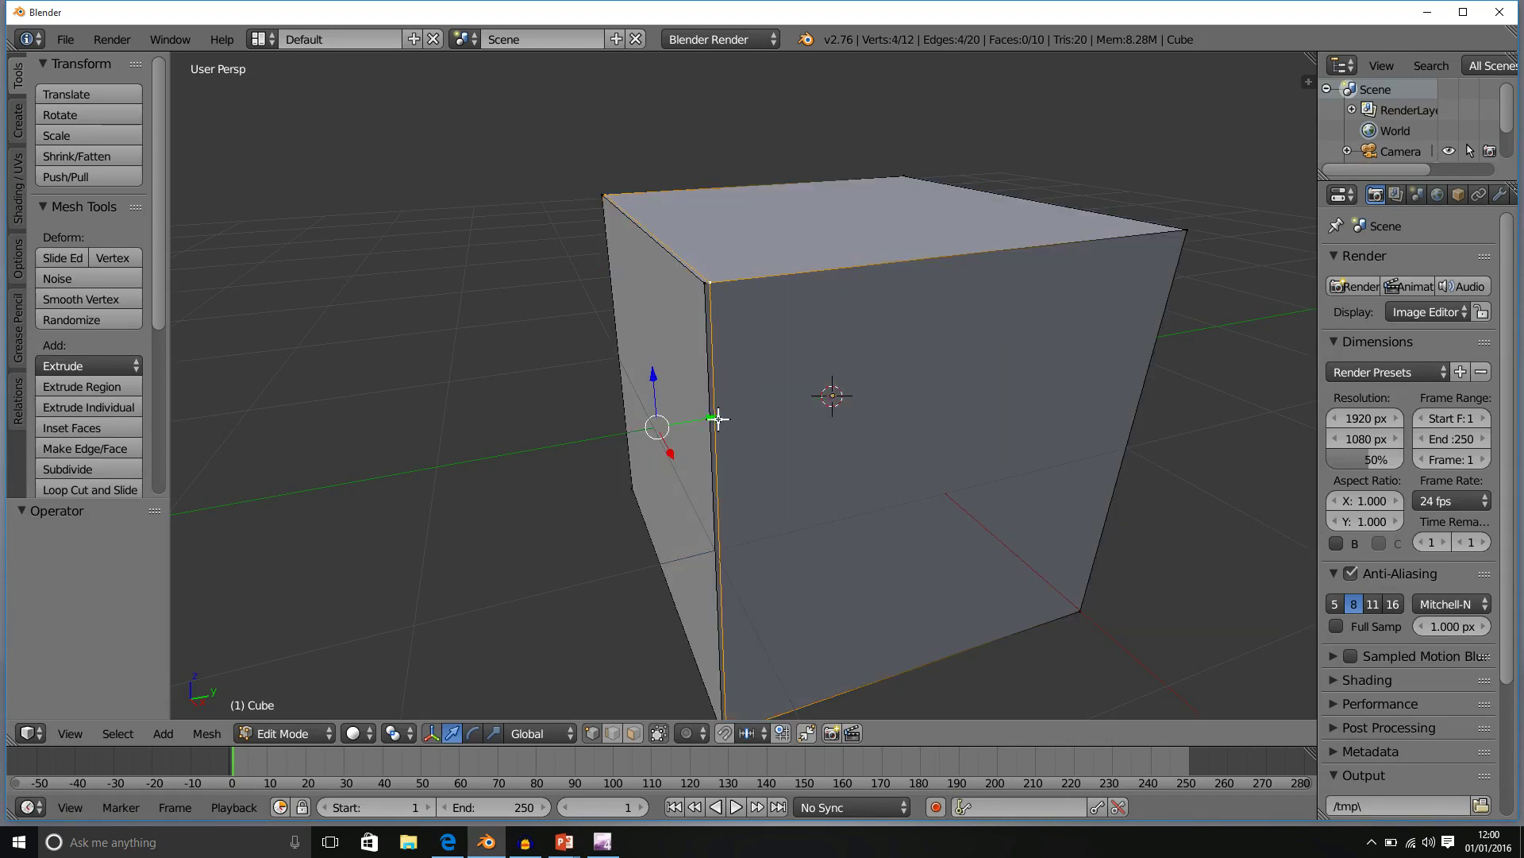
pyautogui.press('g')
pyautogui.press('y')
pyautogui.click(898, 382)
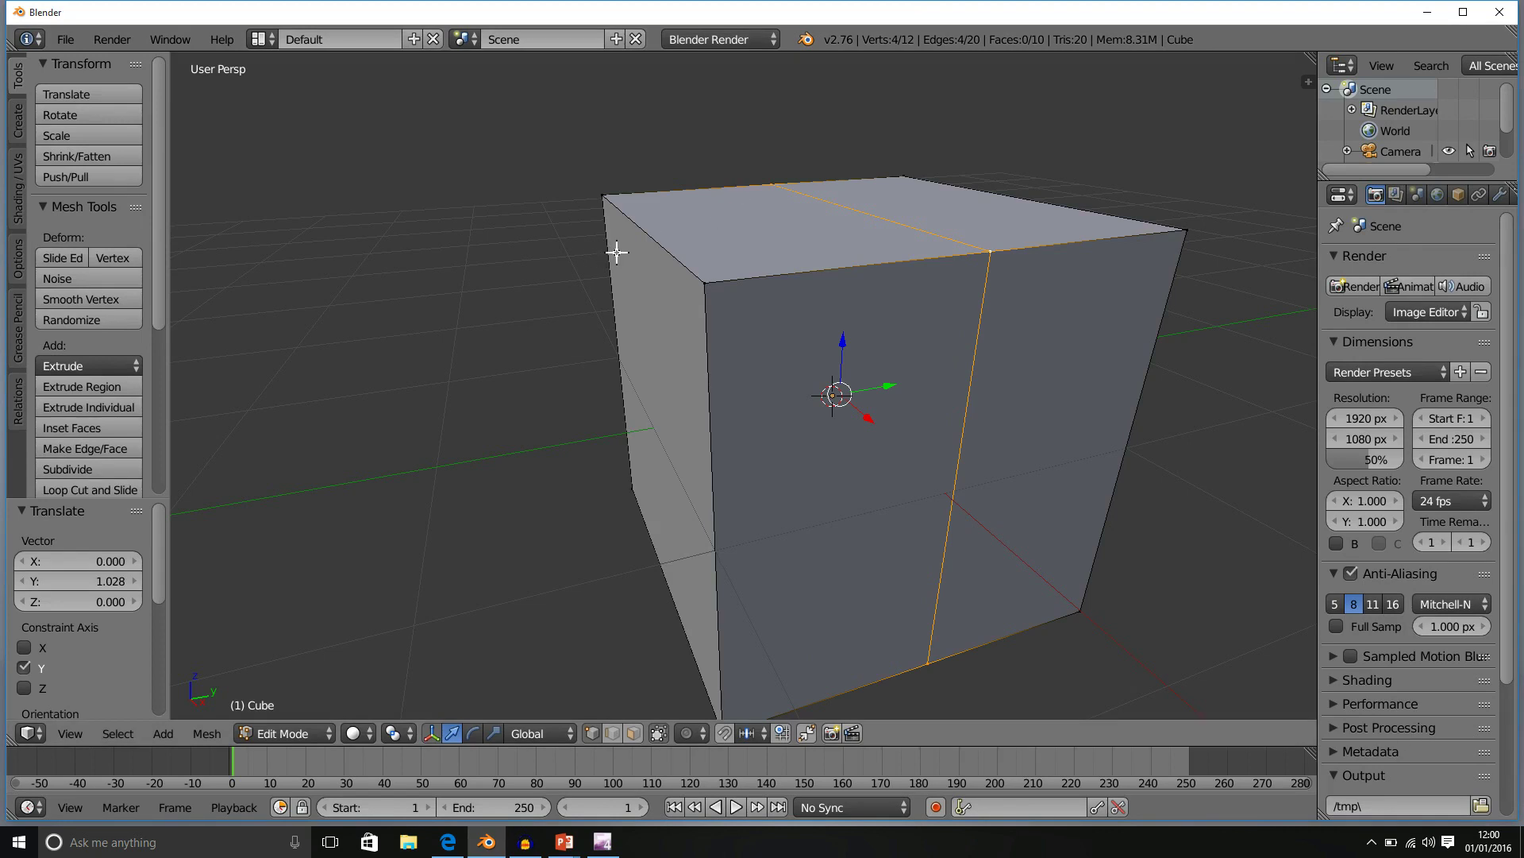
# Step: Select the entire mesh, run Remove Doubles with a merge distance of 1.000, and inspect the resulting shape from another side
pyautogui.press('a')
pyautogui.press('a')
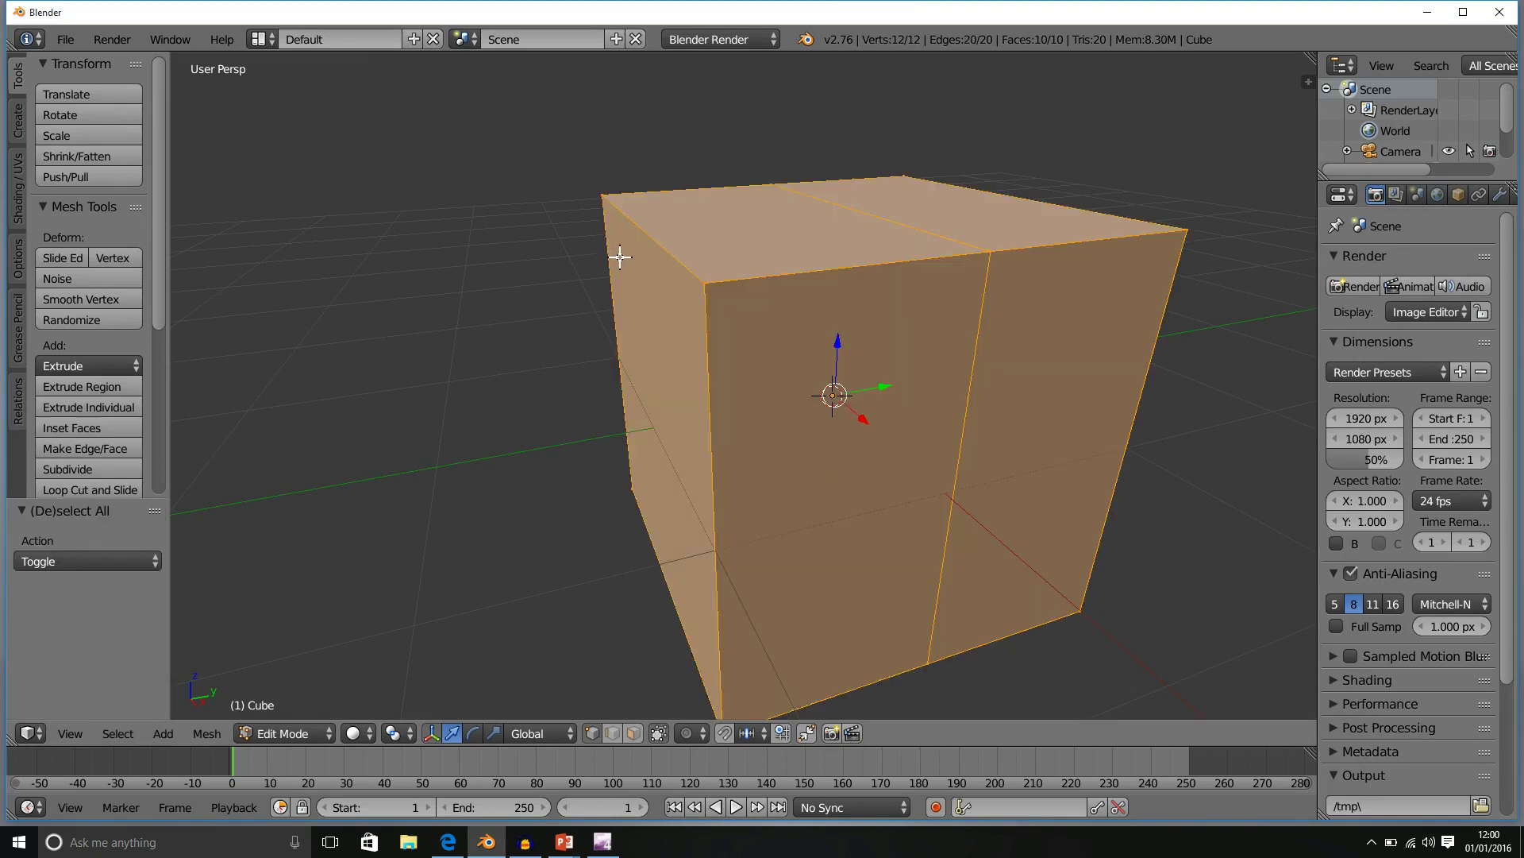
pyautogui.press('w')
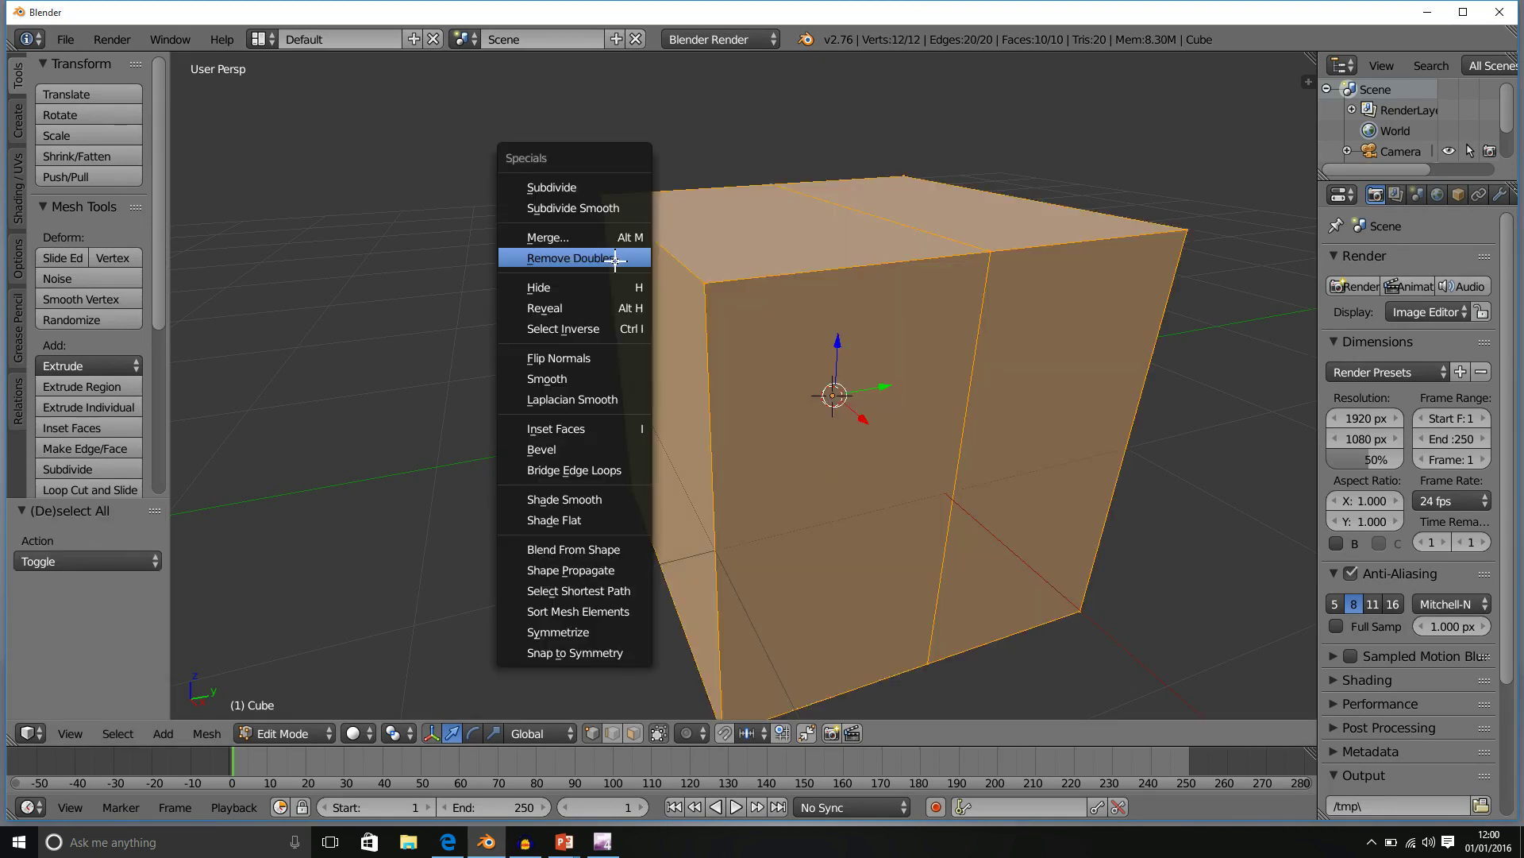
pyautogui.click(614, 259)
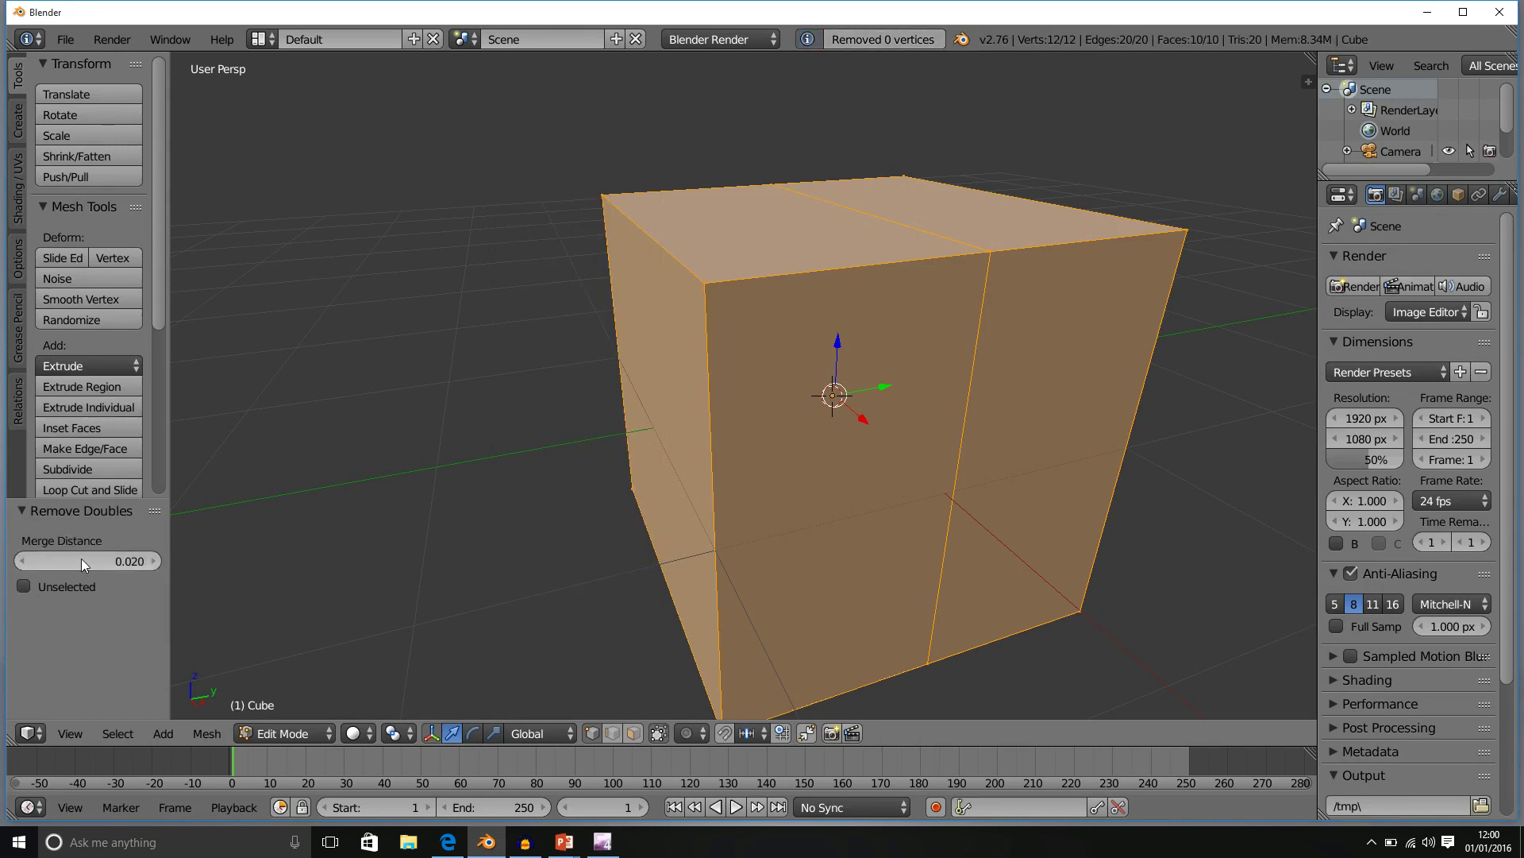
pyautogui.moveTo(84, 561); pyautogui.dragTo(159, 560)
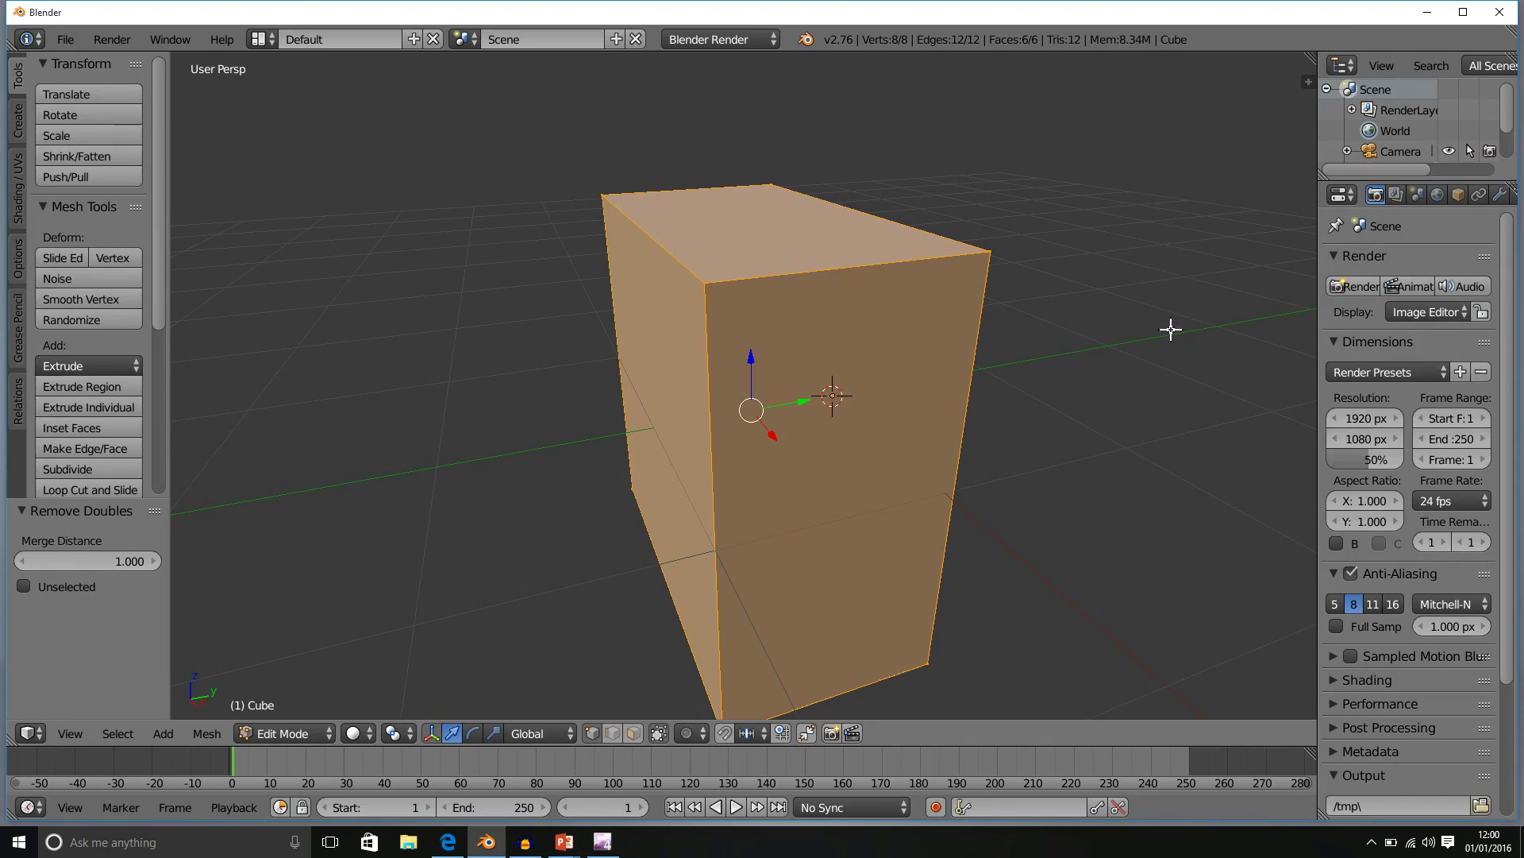
pyautogui.moveTo(993, 435); pyautogui.dragTo(849, 411, button='middle')
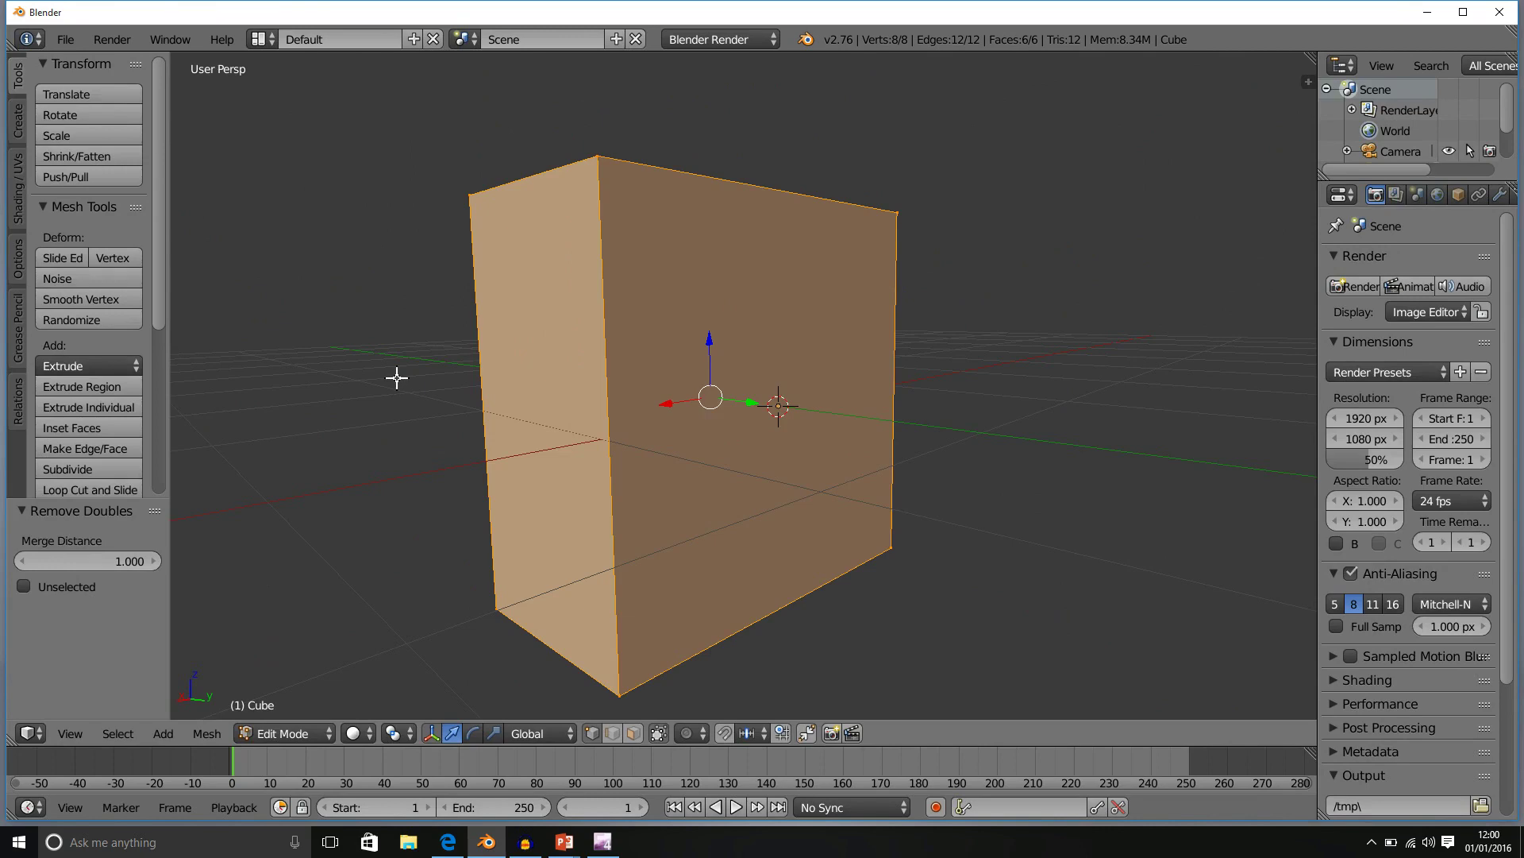
# Step: Switch to the running PowerPoint slide show on merging and removing doubles
pyautogui.moveTo(561, 840)
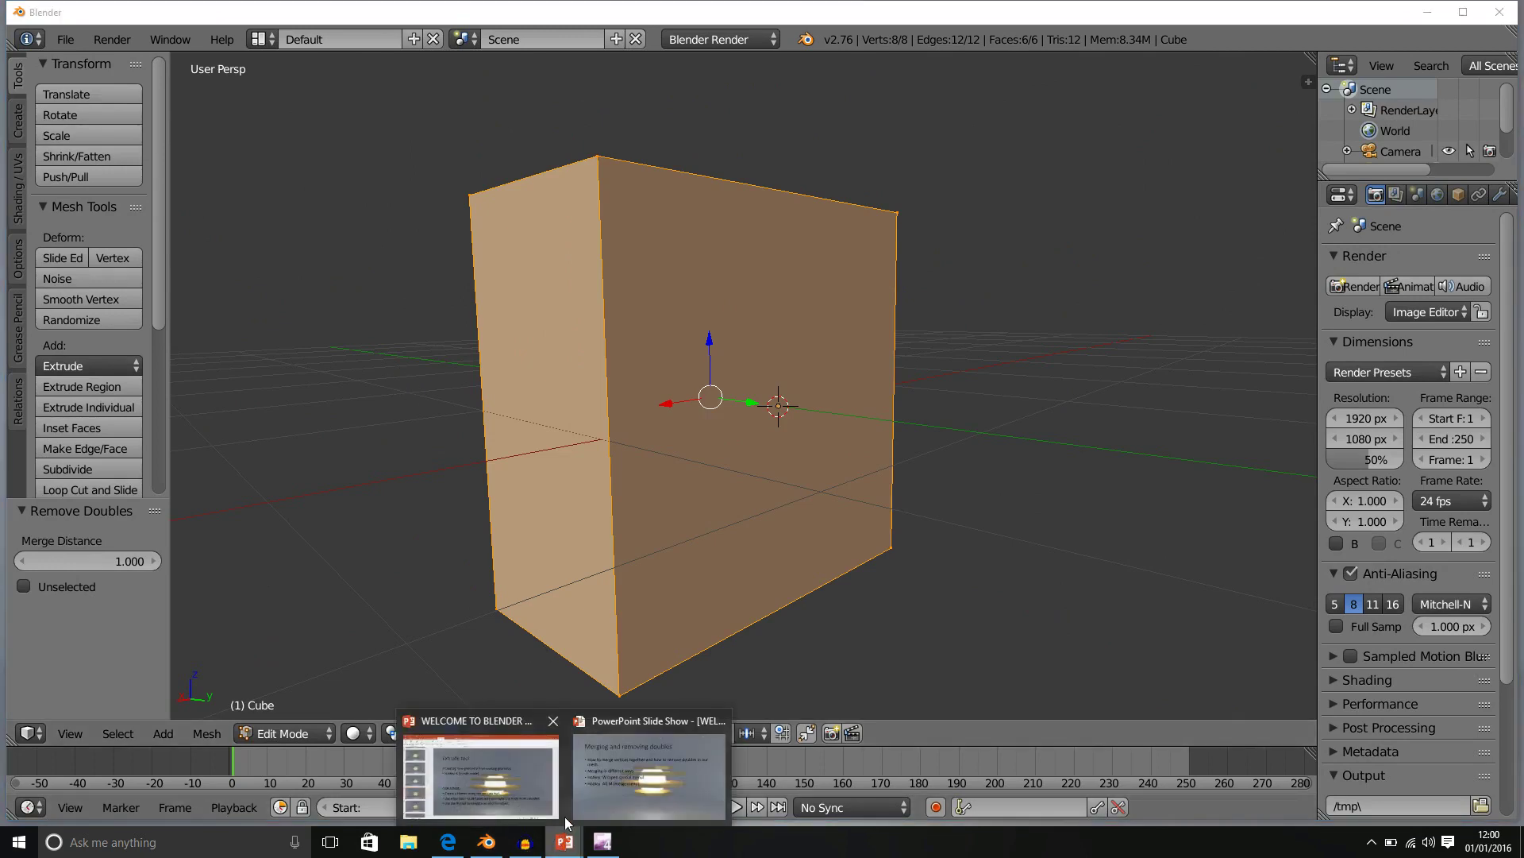
pyautogui.click(651, 774)
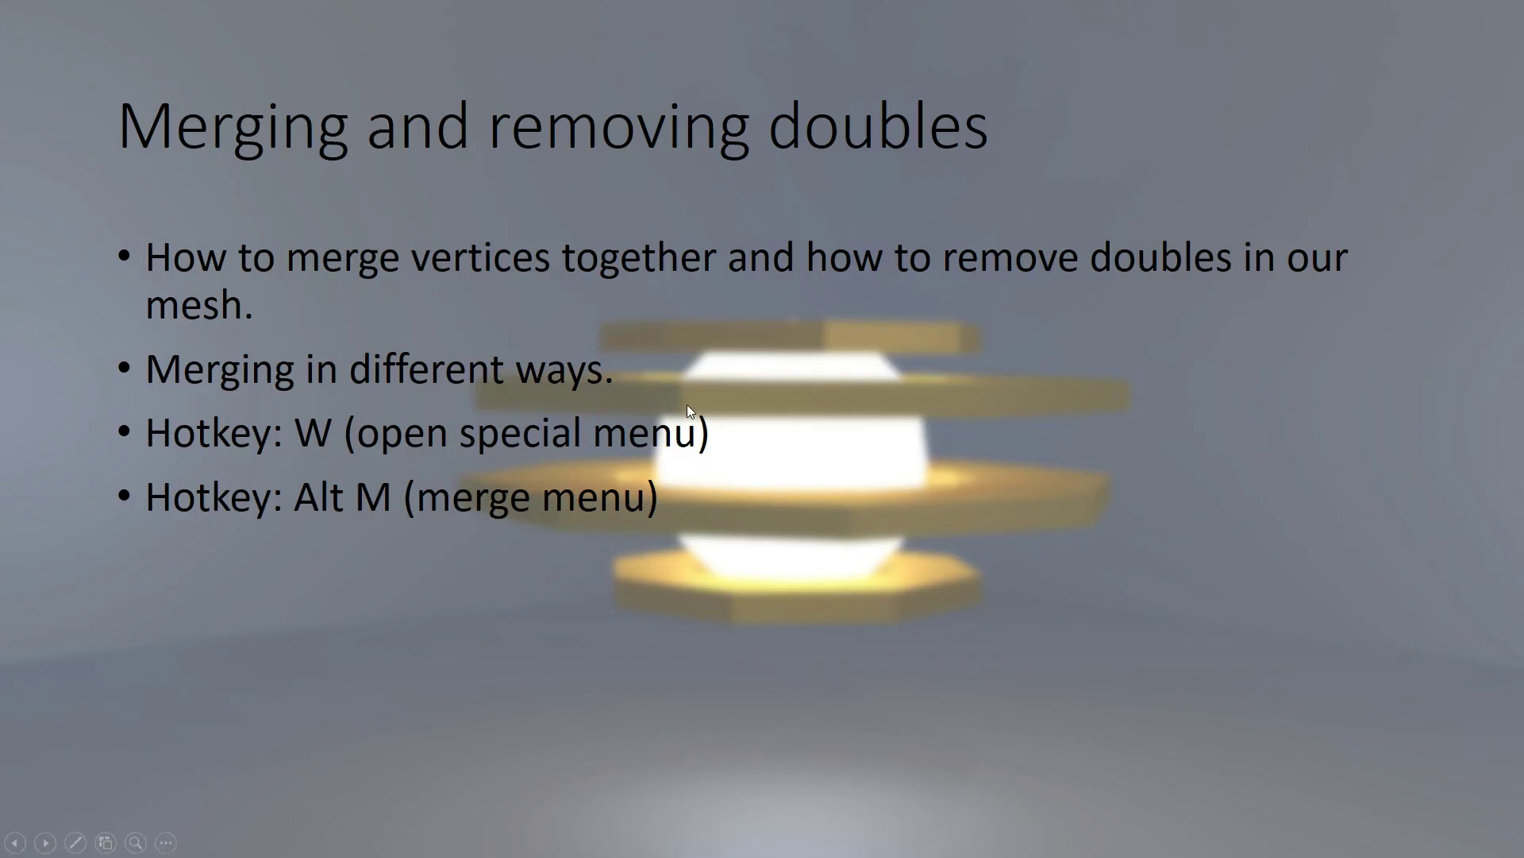